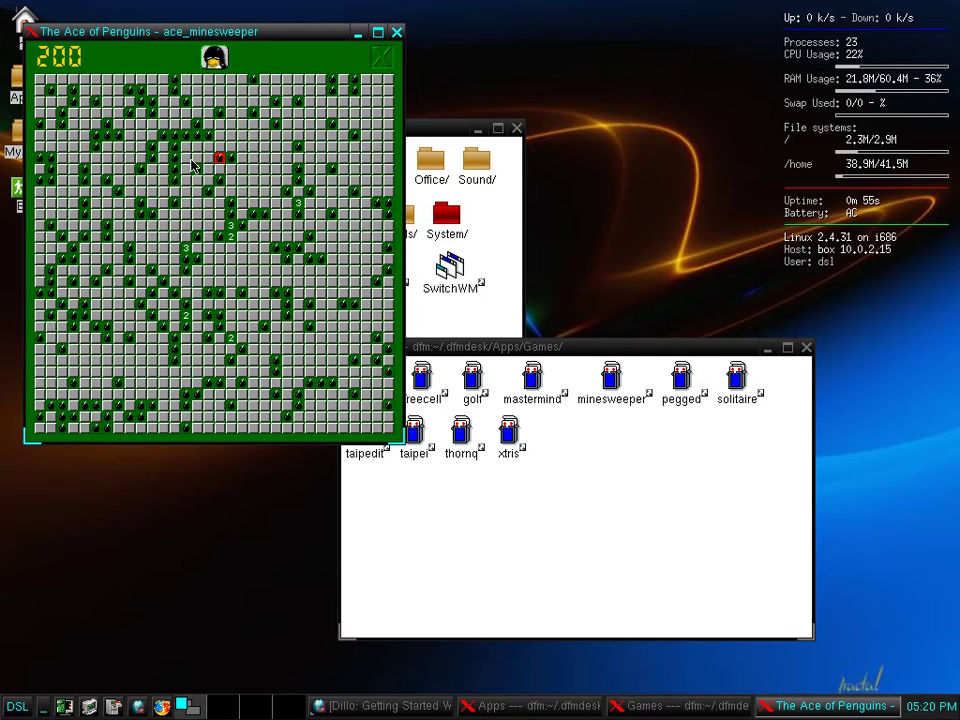
Step: Start a new Minesweeper game and uncover scattered squares across the board
click(213, 57)
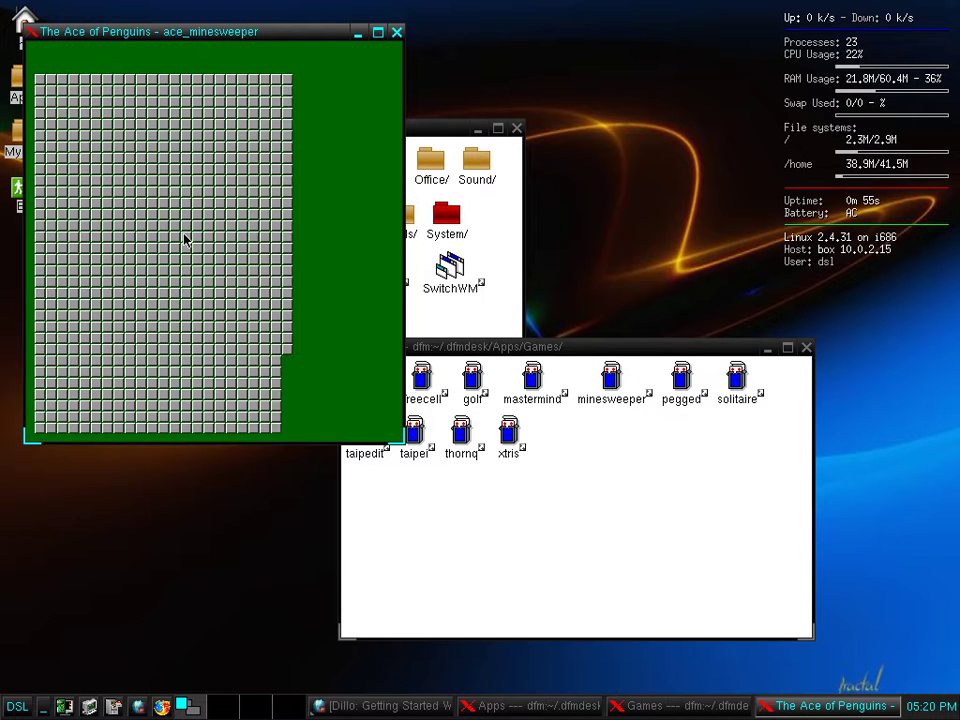
click(185, 236)
click(229, 294)
click(264, 168)
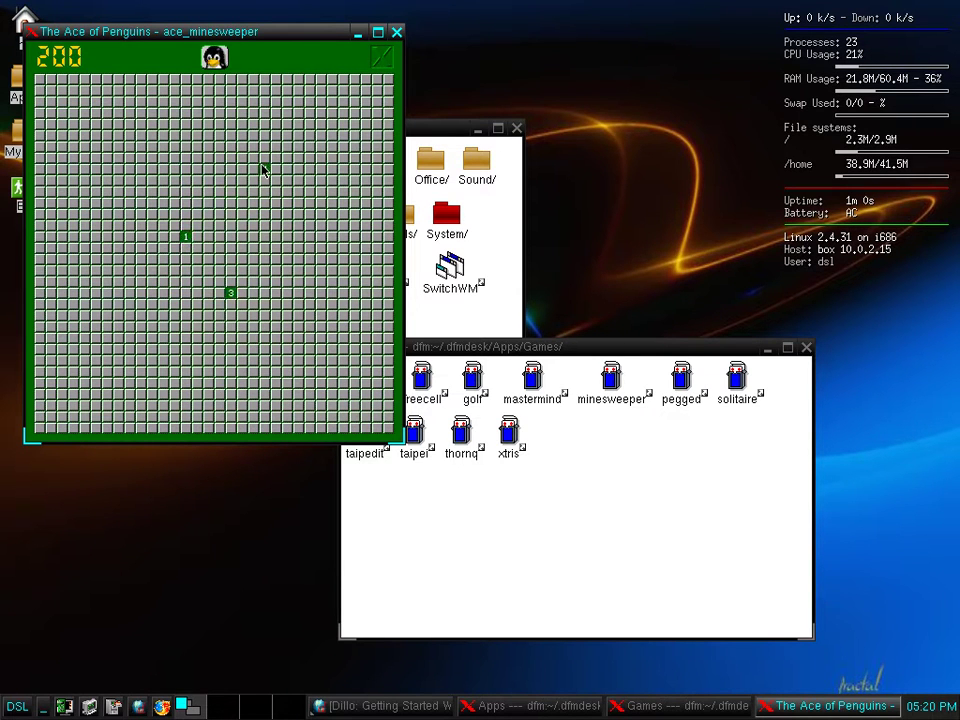
click(95, 157)
click(107, 270)
click(130, 293)
click(151, 371)
click(220, 394)
Step: Uncover more squares along the edge of the opened area in the lower part of the Minesweeper board
click(244, 418)
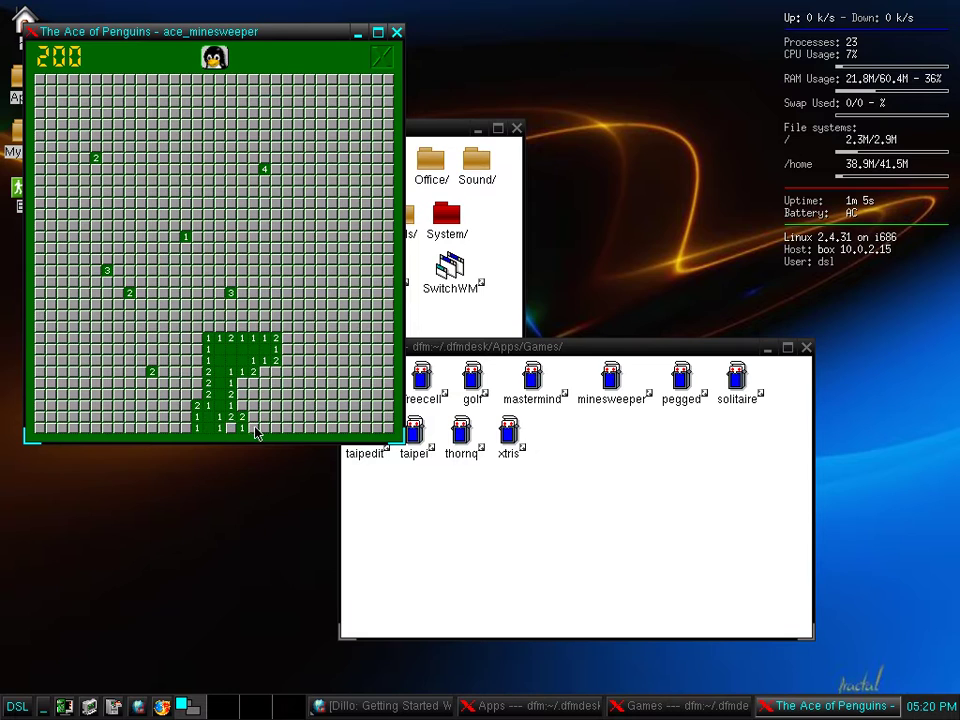
click(253, 418)
click(263, 418)
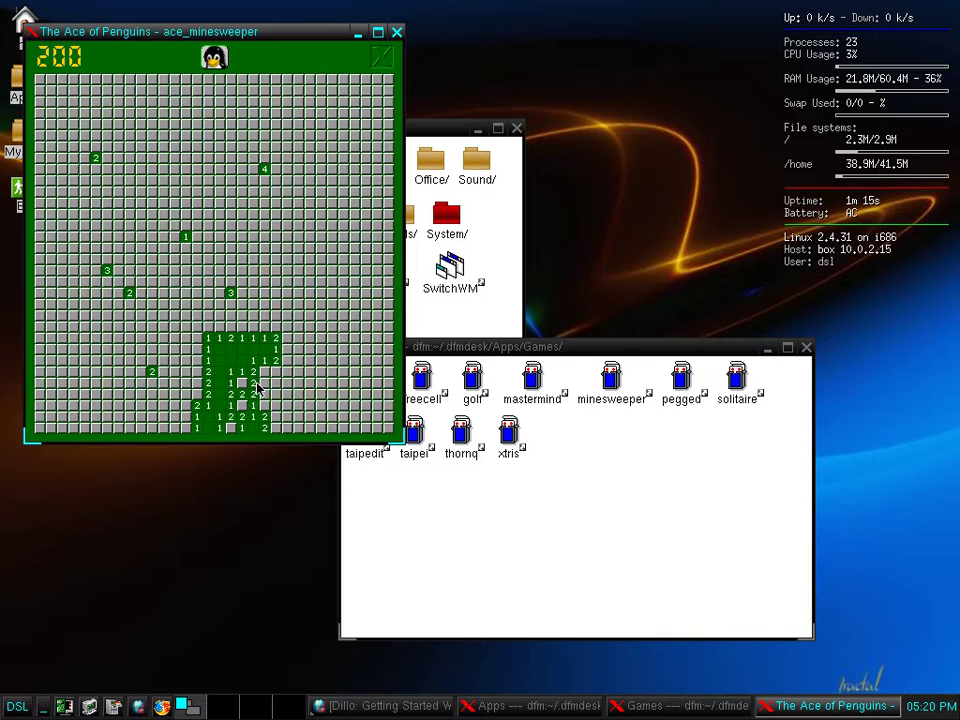
click(275, 383)
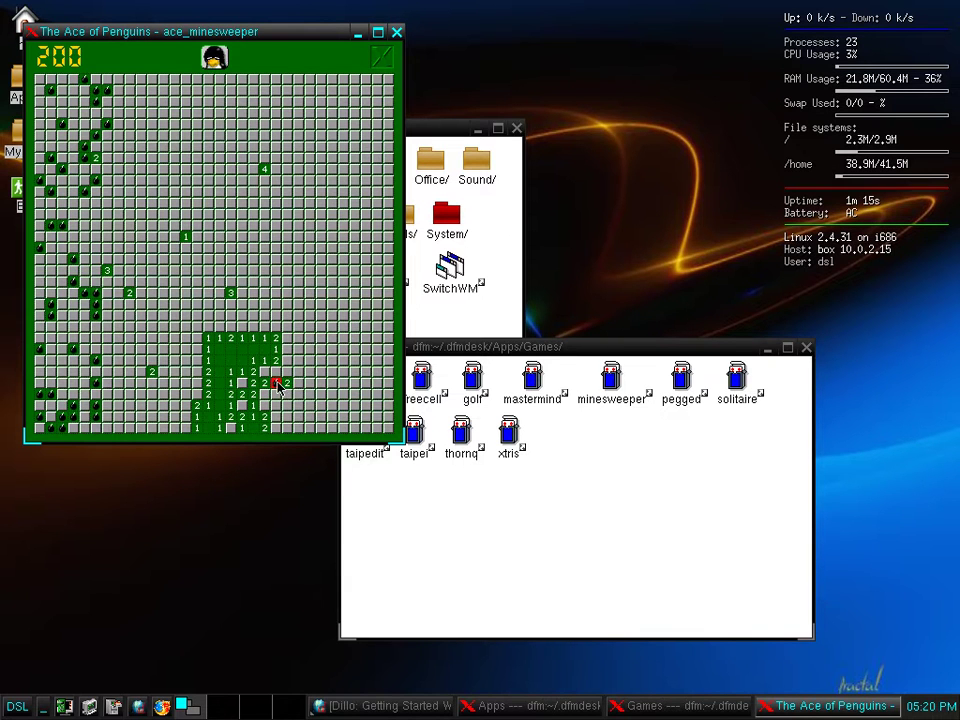
Step: Close Minesweeper and move the Apps window higher on the desktop, clear of the Games window
click(396, 32)
drag(433, 128, 407, 57)
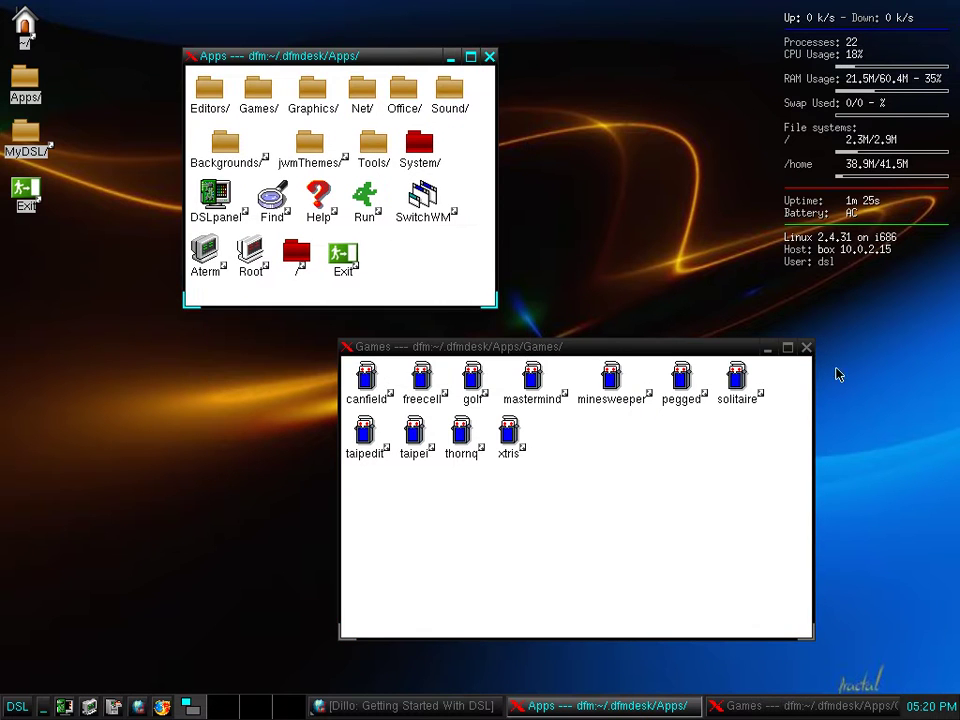
Step: Launch Mastermind from the Games folder, try to place a yellow piece in the lower row, and close the game
double_click(532, 390)
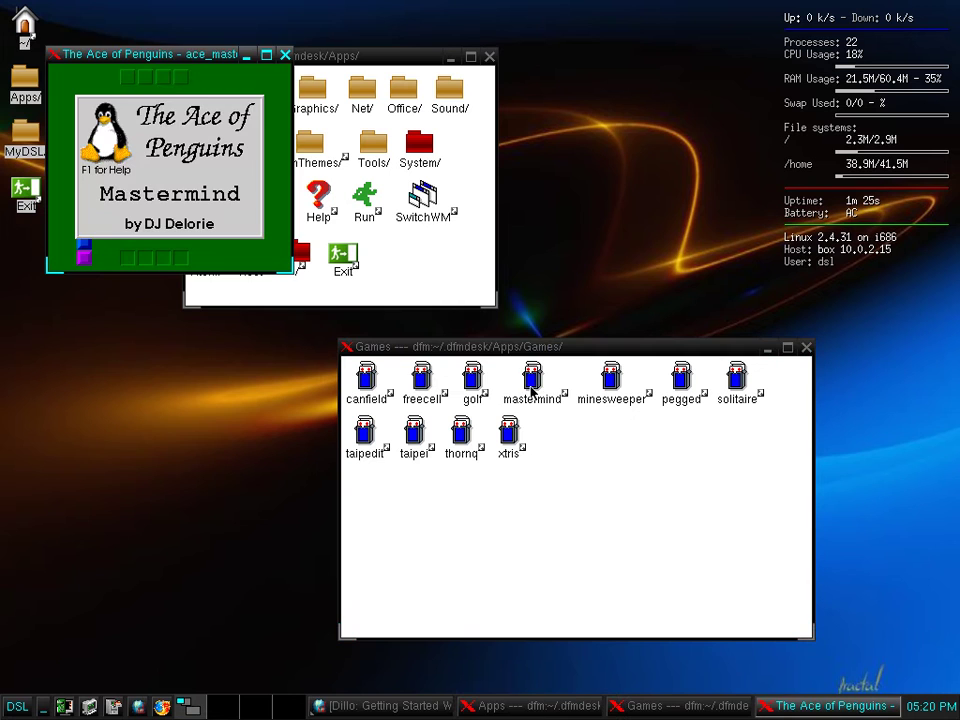
click(163, 187)
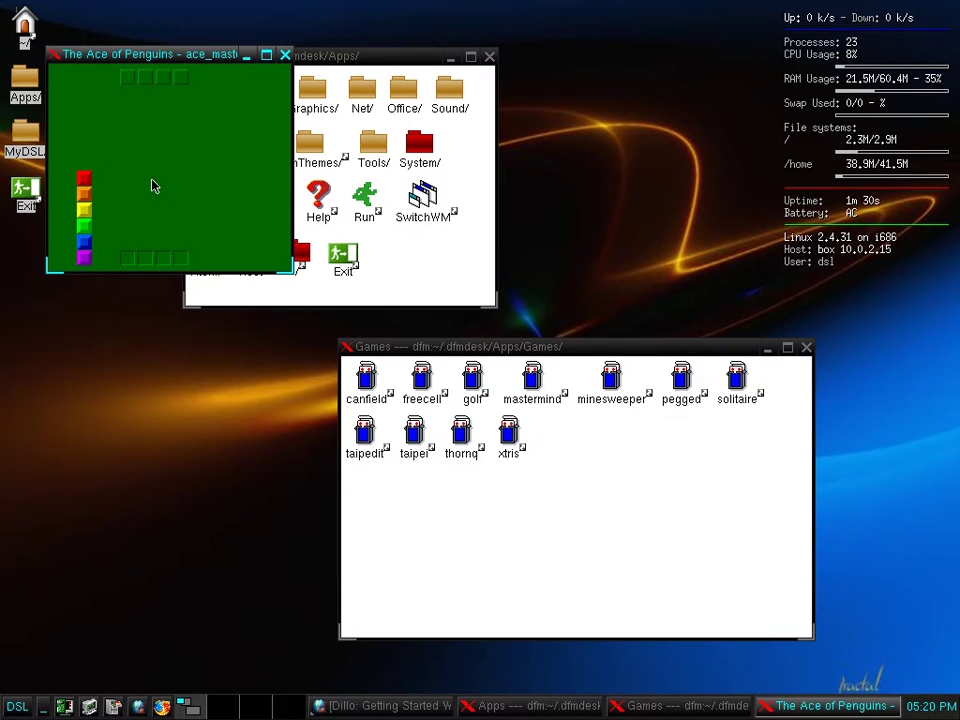
drag(84, 205, 160, 260)
click(284, 56)
Step: Reopen Mastermind, dismiss its title screen to view the board, and close it again
double_click(527, 377)
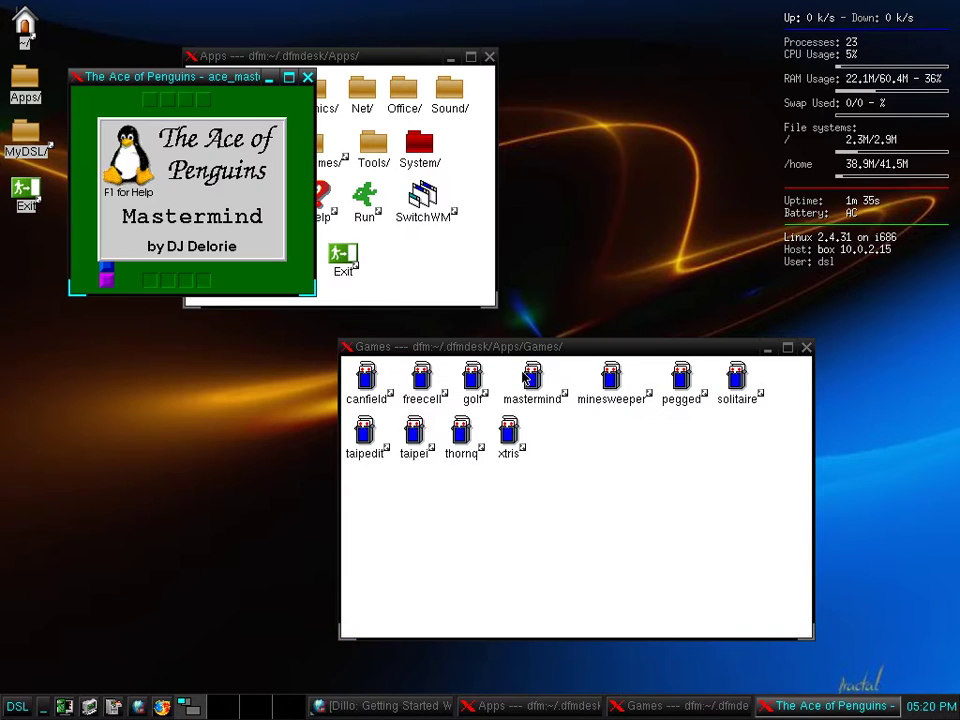
click(283, 236)
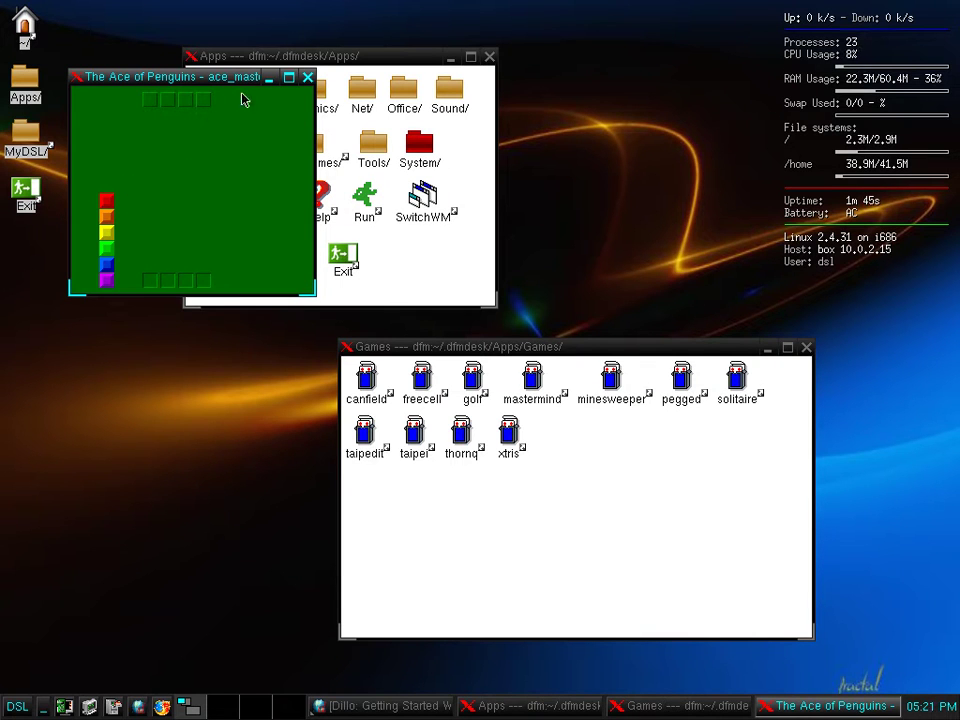
key(alt+F4)
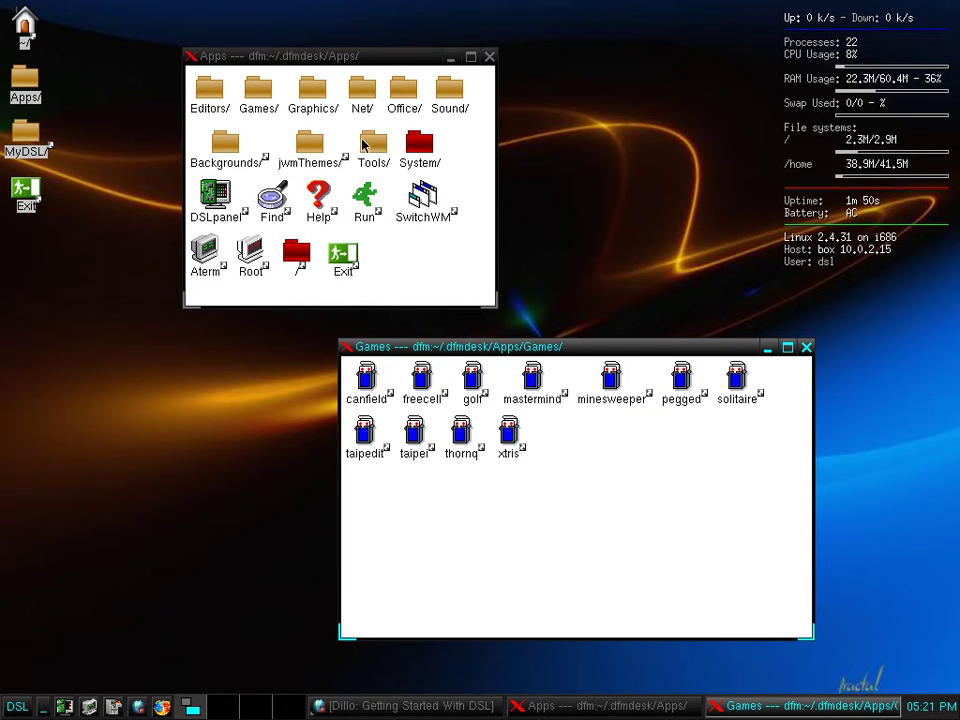
Step: Close the Games folder window, leaving the Apps window open
right_click(818, 352)
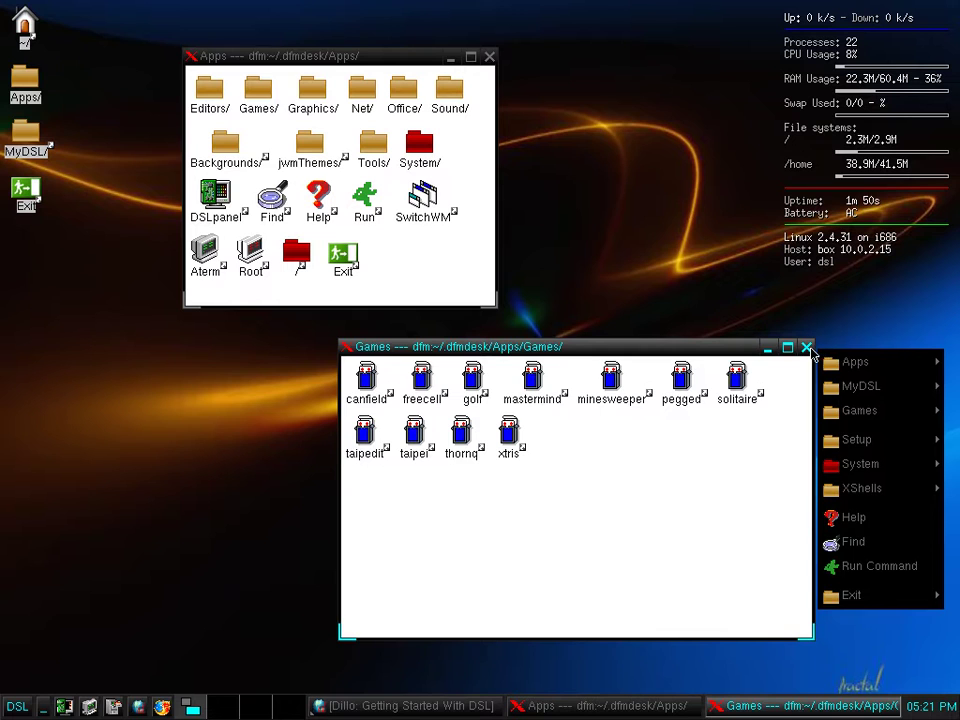
click(806, 347)
click(806, 347)
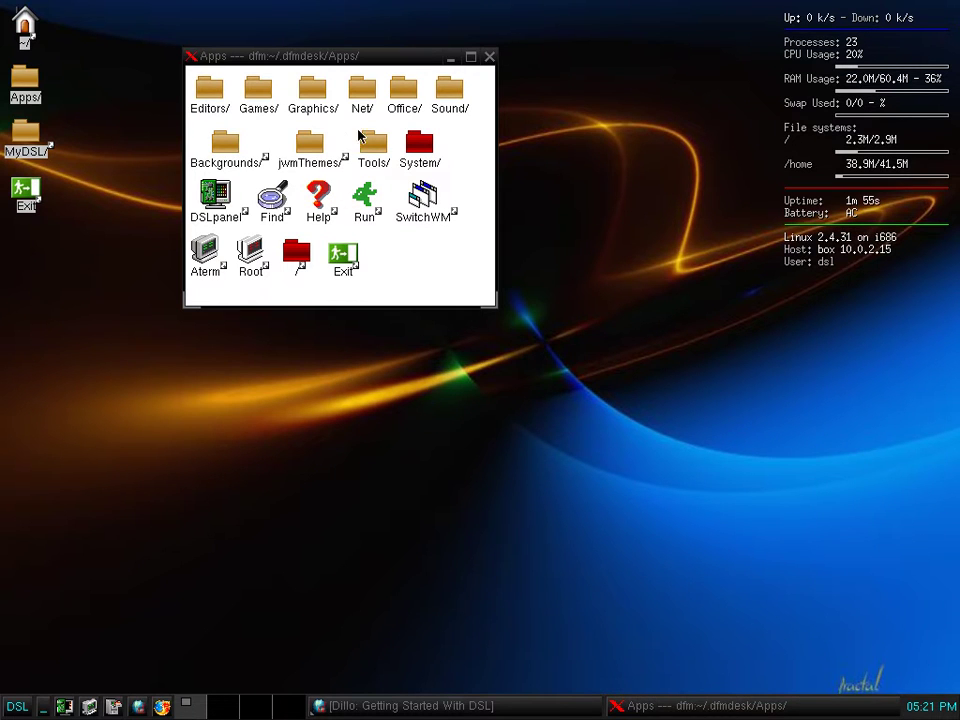
Step: Open the Tools folder to look over its programs and close it again
double_click(370, 145)
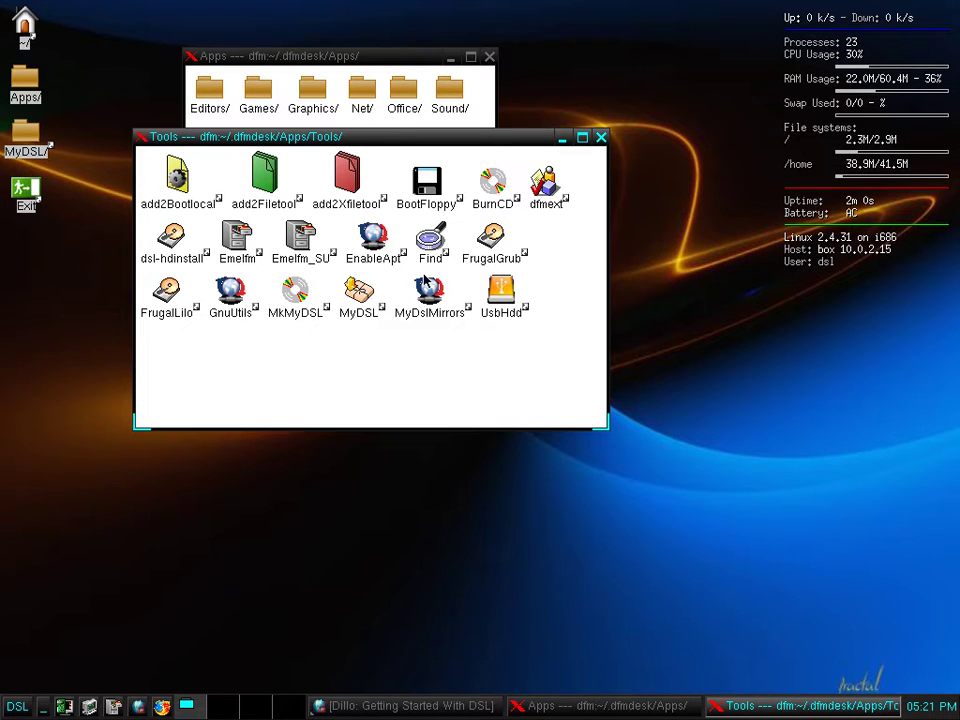
click(600, 137)
click(376, 140)
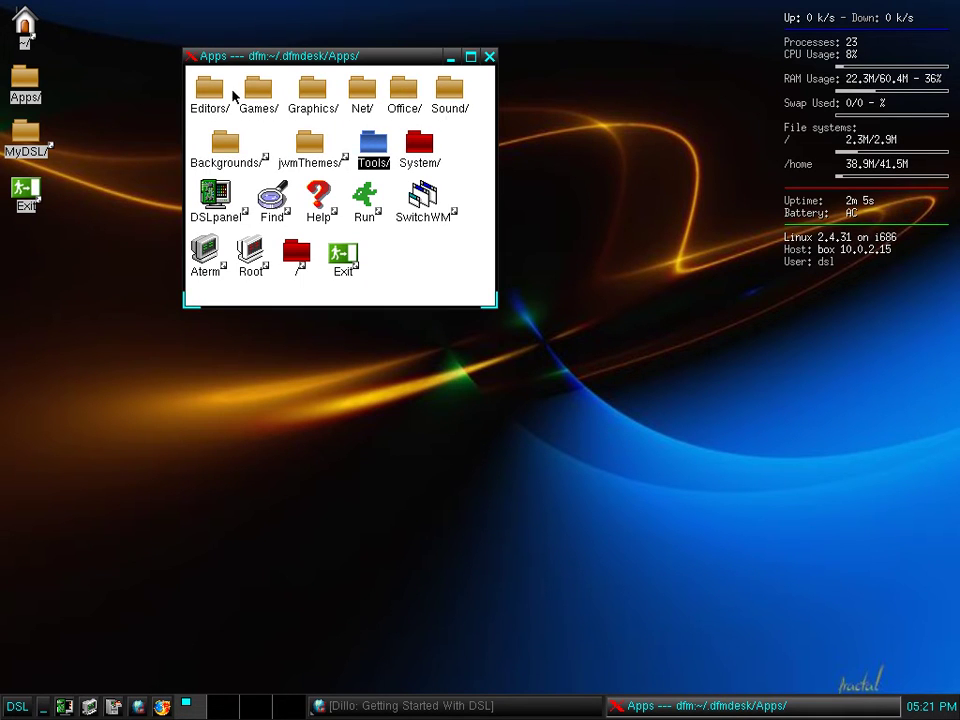
click(254, 94)
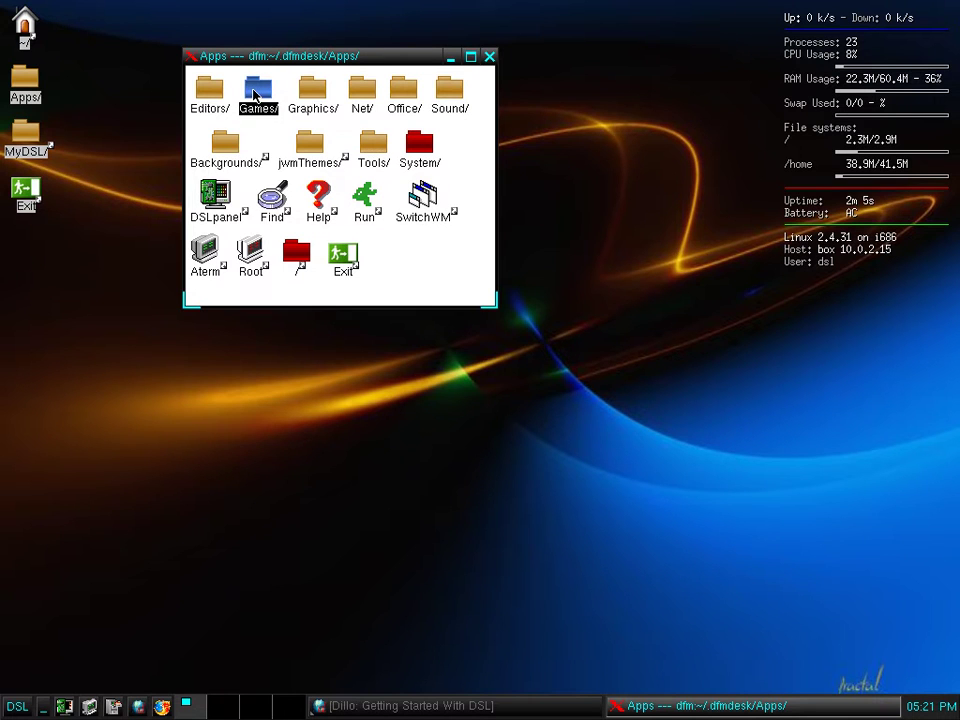
Step: Launch the Calculator from the Office folder and move its window over the Office window
double_click(390, 95)
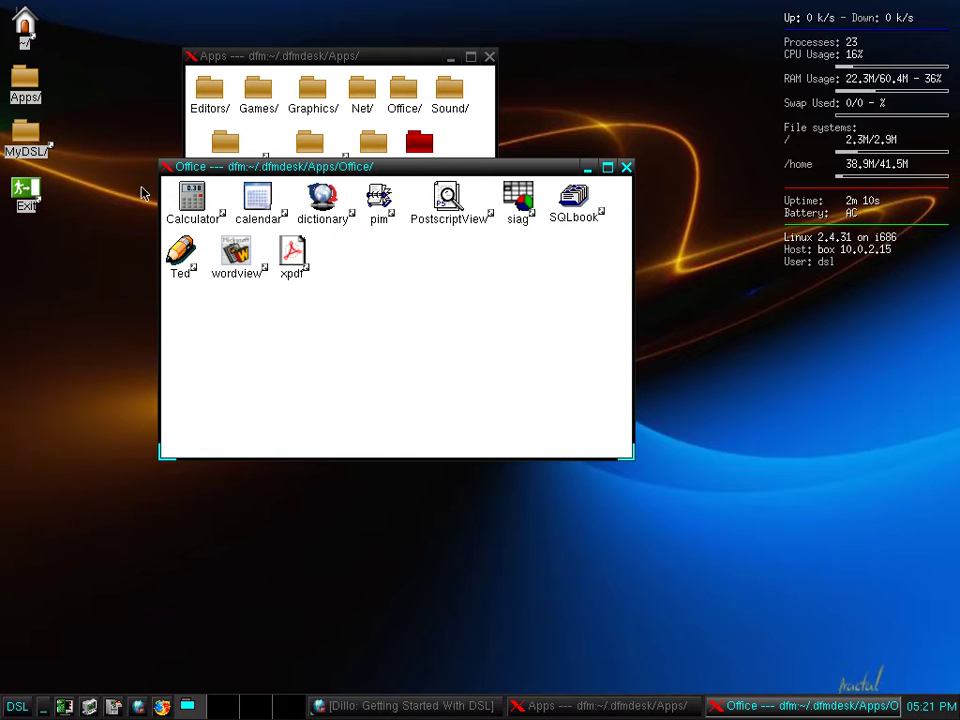
double_click(195, 212)
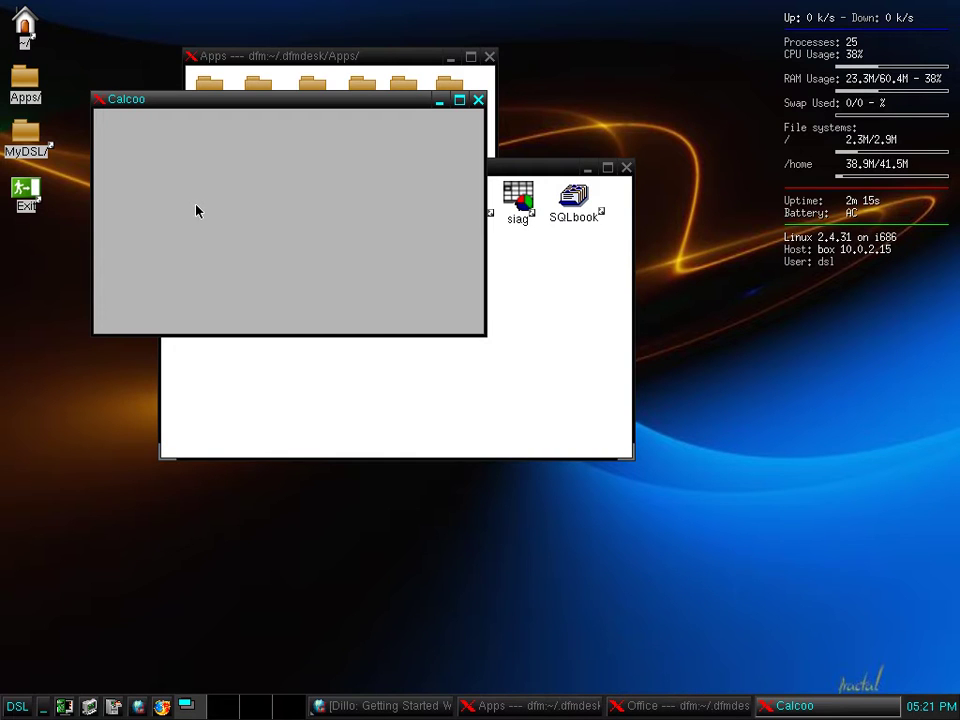
drag(234, 102, 364, 208)
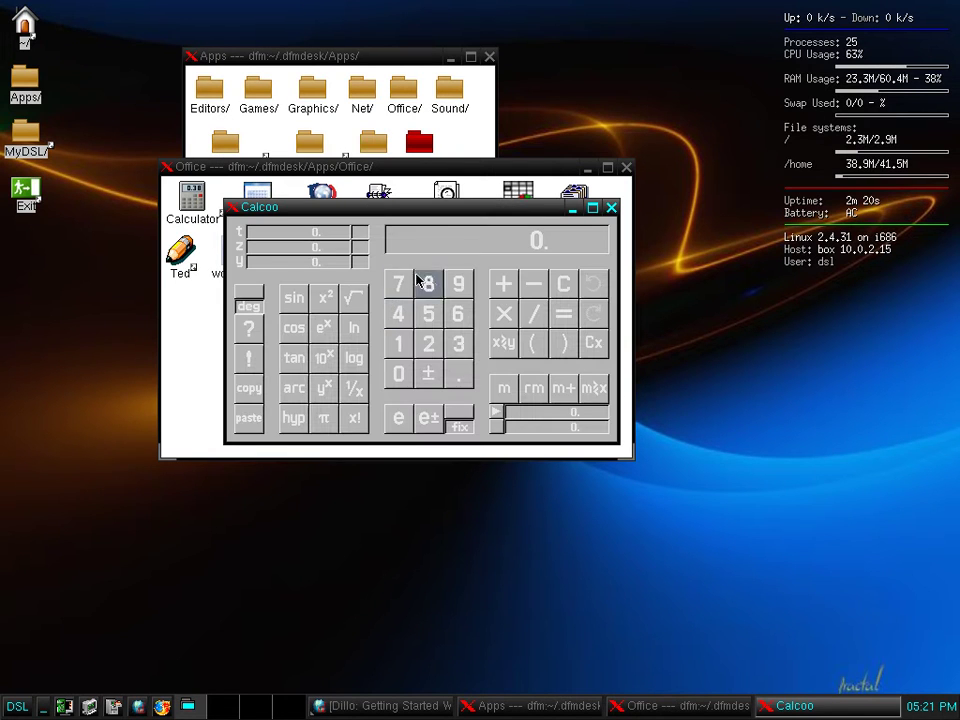
Step: Calculate 2 + 2 in the calculator
click(428, 343)
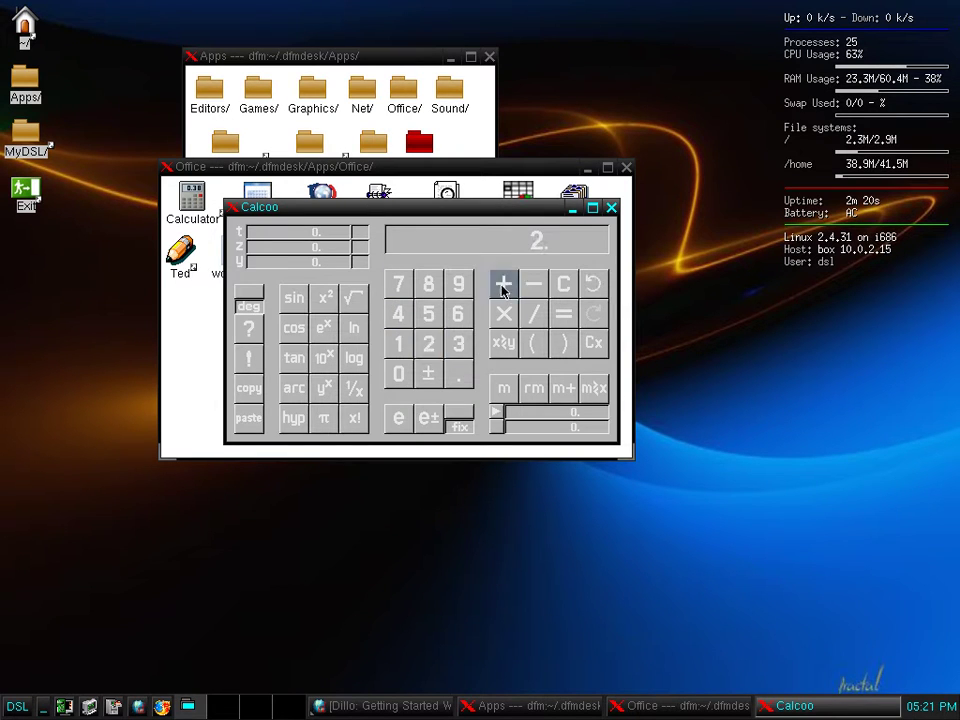
click(501, 283)
click(430, 344)
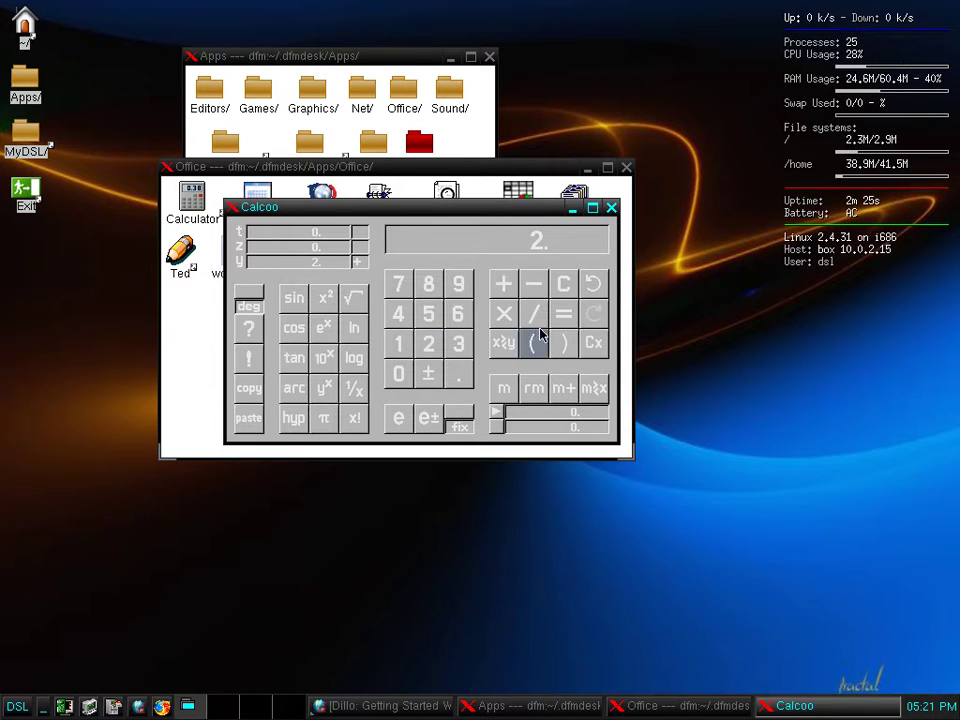
click(558, 316)
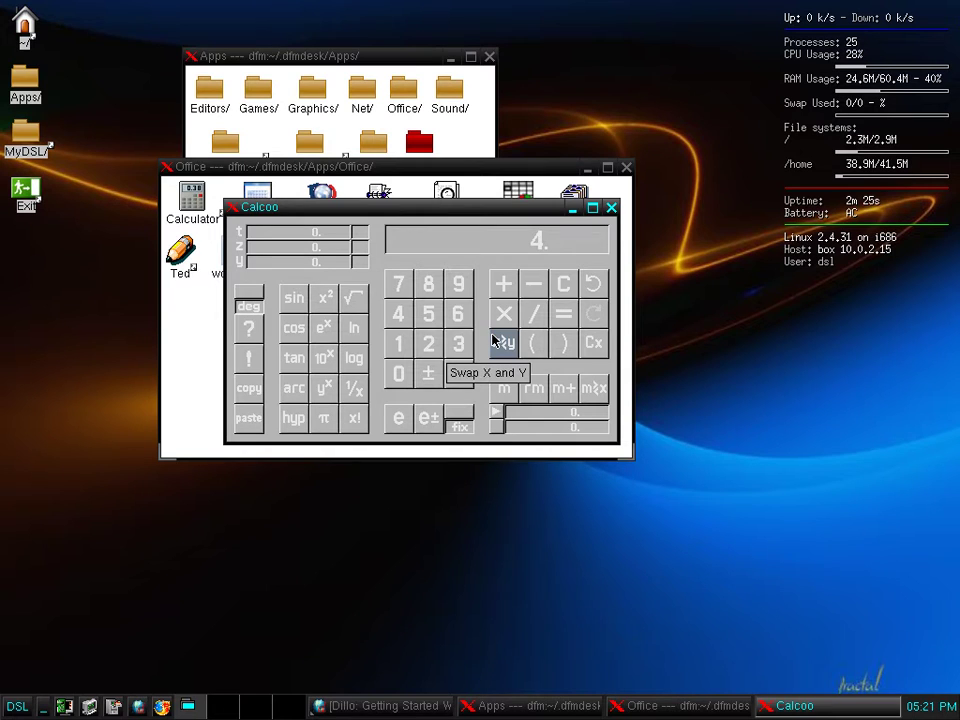
Step: Calculate 2 to the power of 128 and close the calculator
click(432, 345)
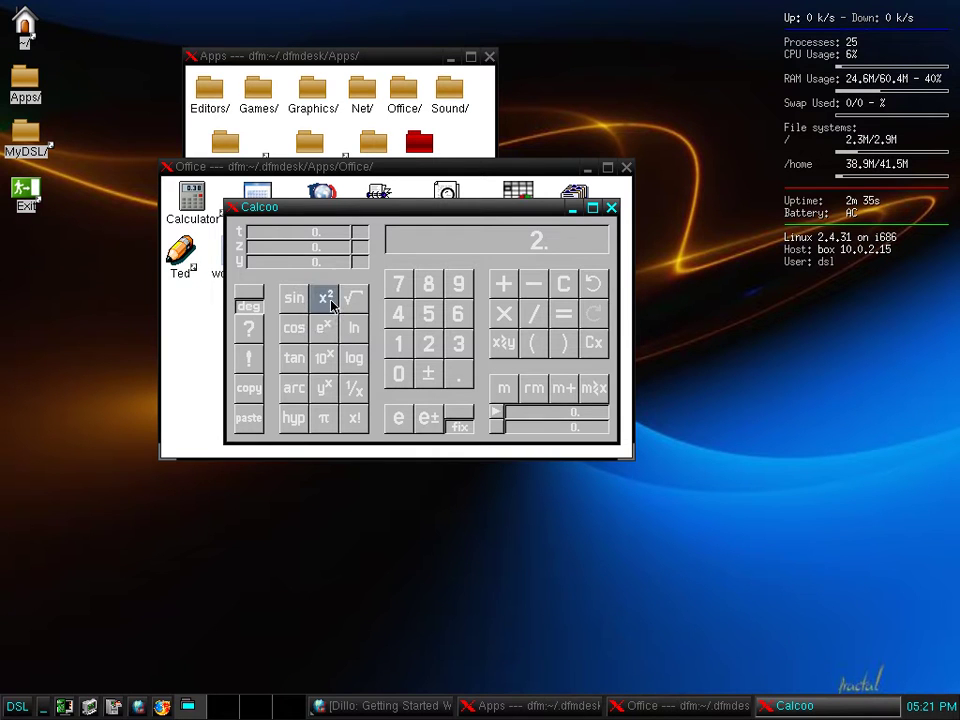
click(323, 386)
click(398, 346)
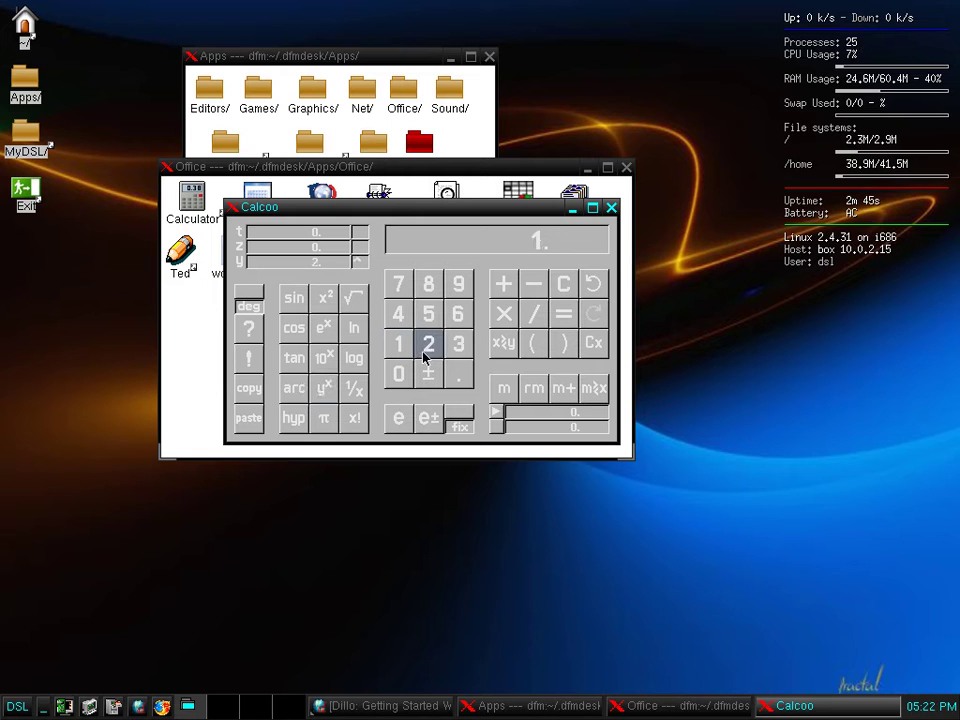
click(425, 350)
click(430, 284)
click(560, 315)
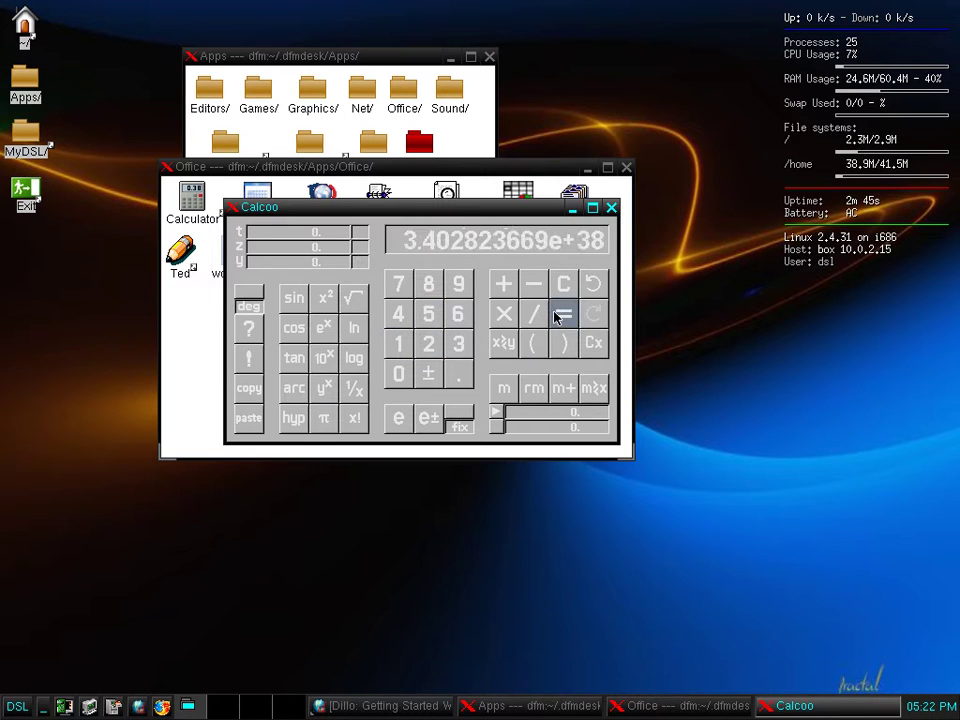
click(611, 208)
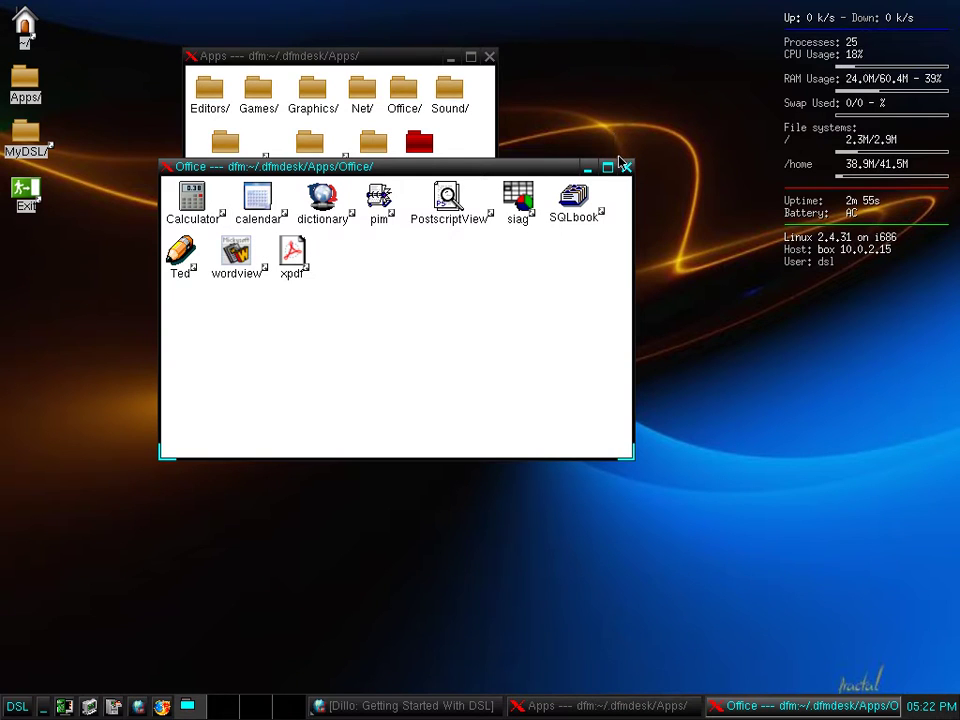
Step: Launch the calendar from the Office folder and view the April 2009 page, declining the landscape display
click(250, 196)
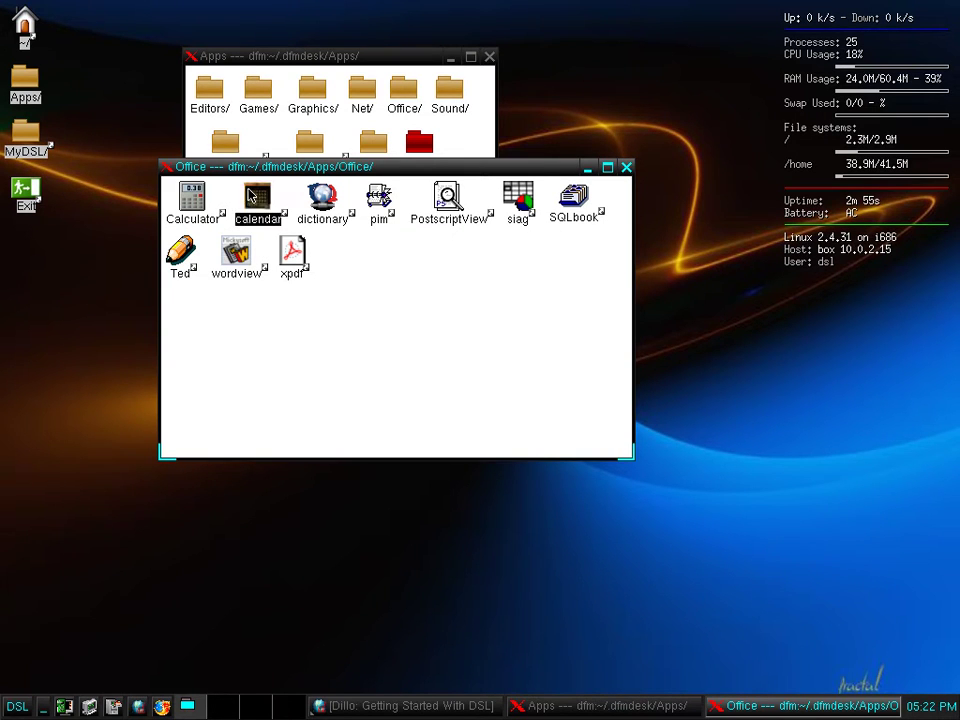
double_click(268, 204)
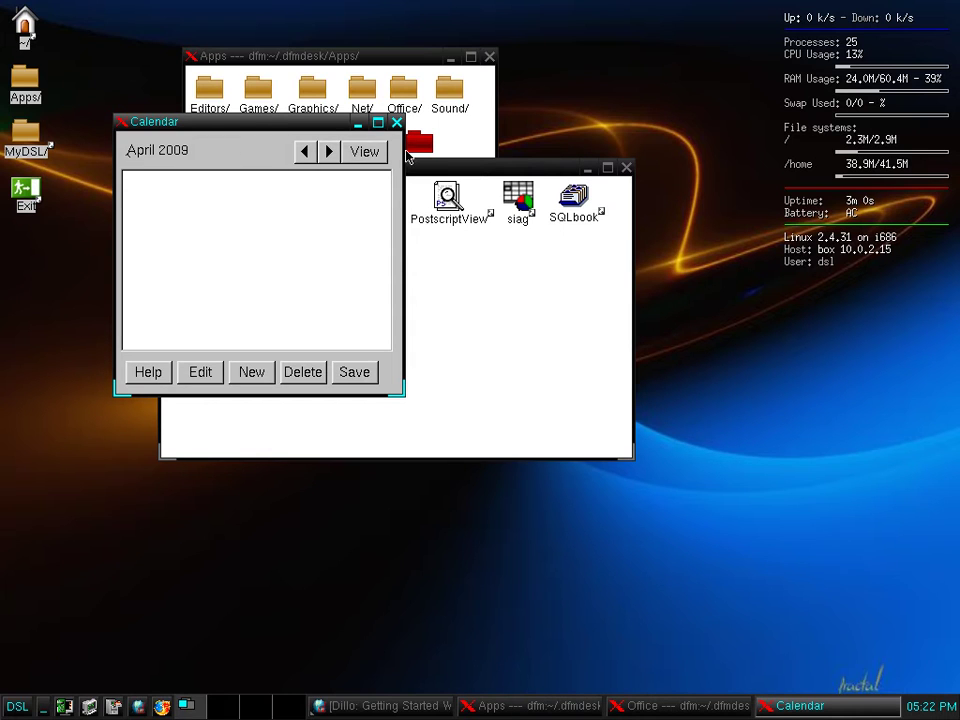
click(352, 151)
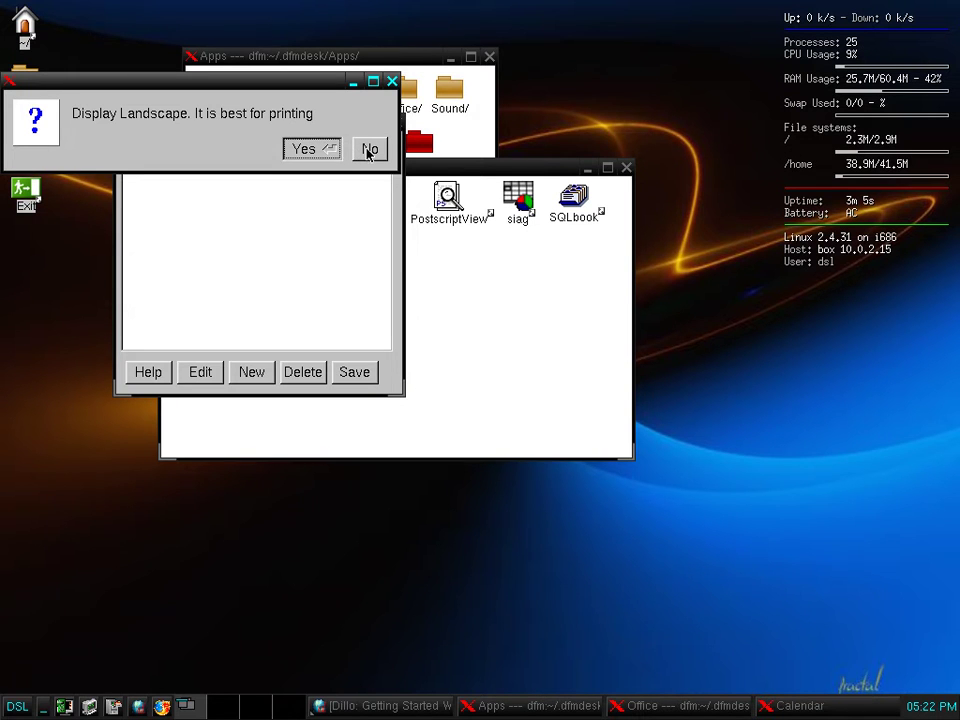
click(368, 150)
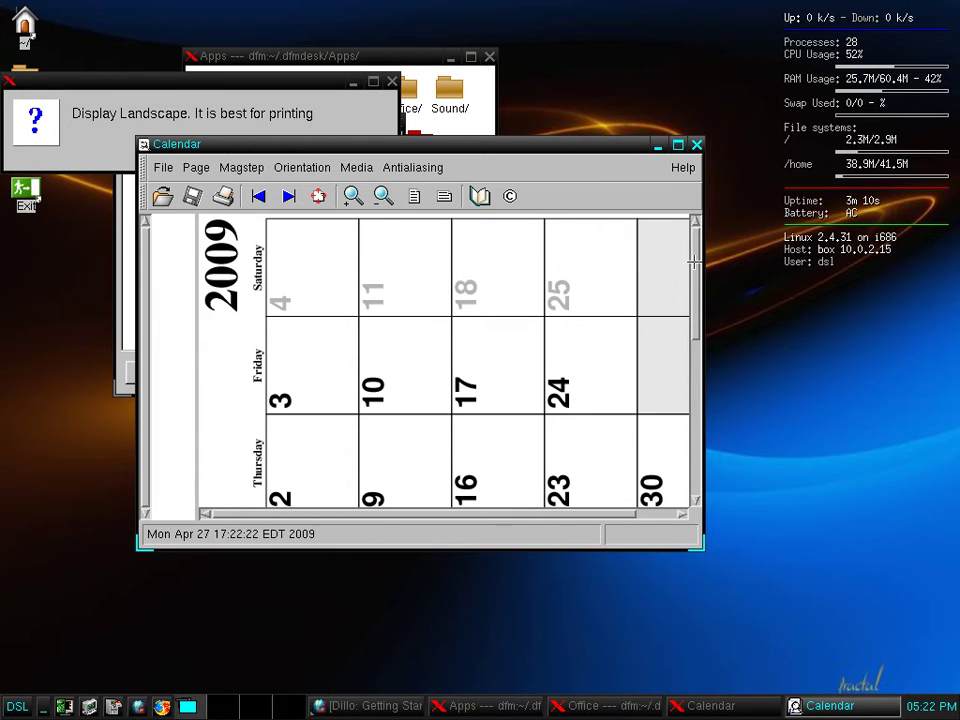
Step: Magnify the area around the 27th on the April calendar page and close the zoom window
drag(693, 262, 697, 374)
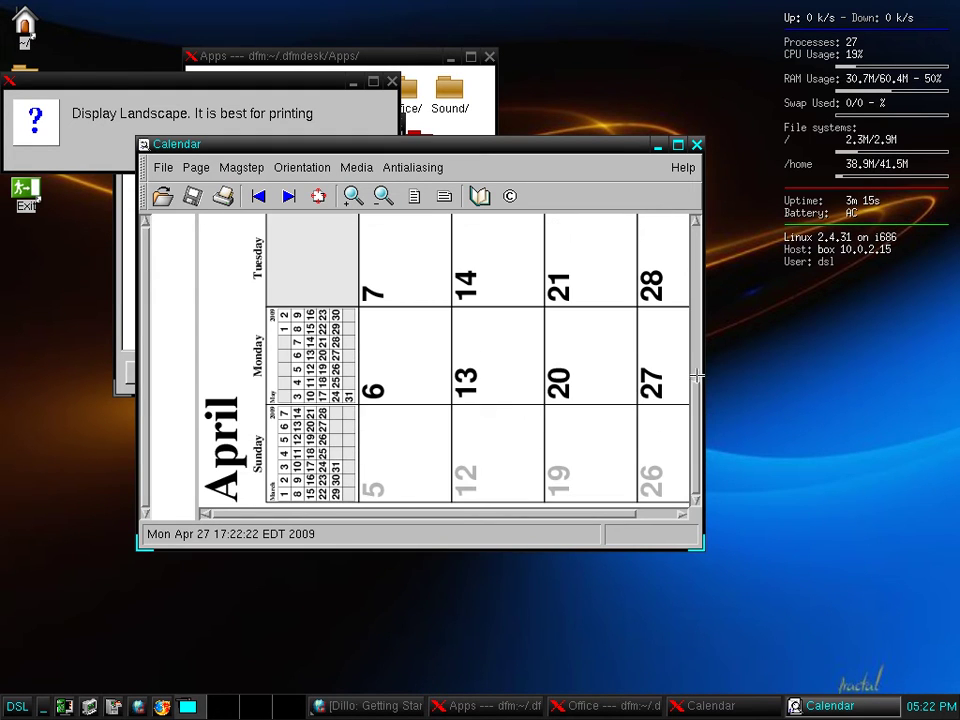
click(675, 328)
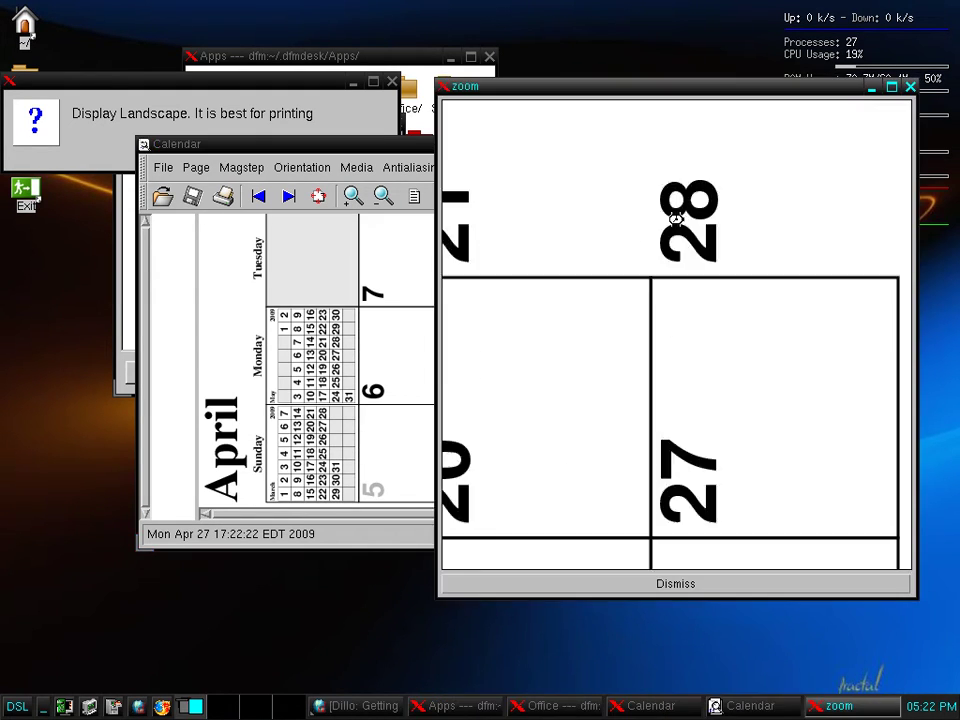
click(910, 88)
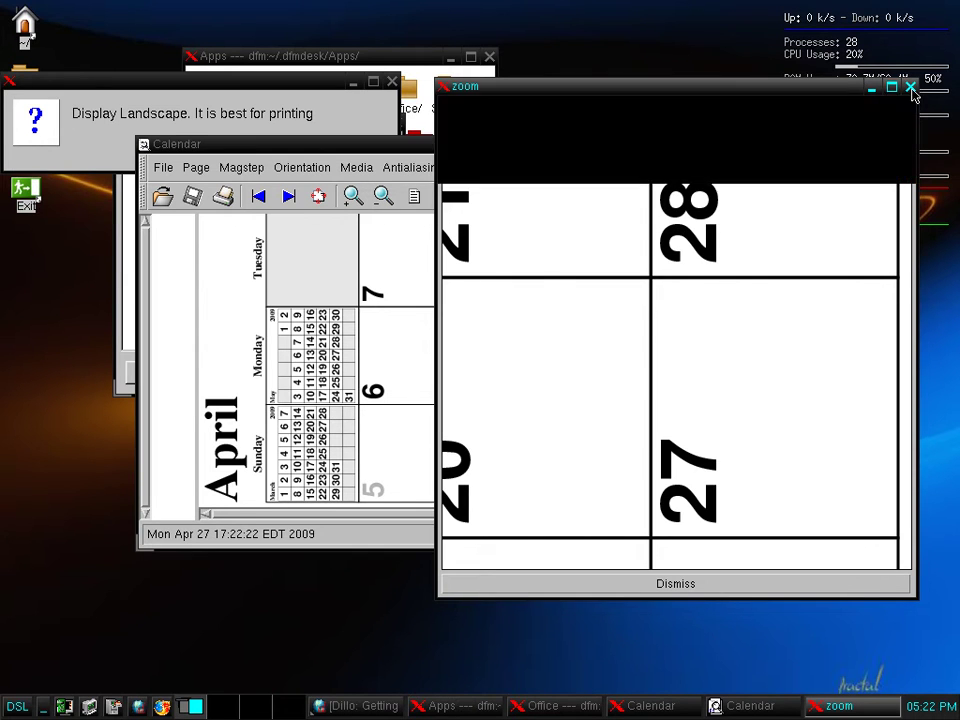
Step: Quit the calendar page viewer and close the Calendar program
key(q)
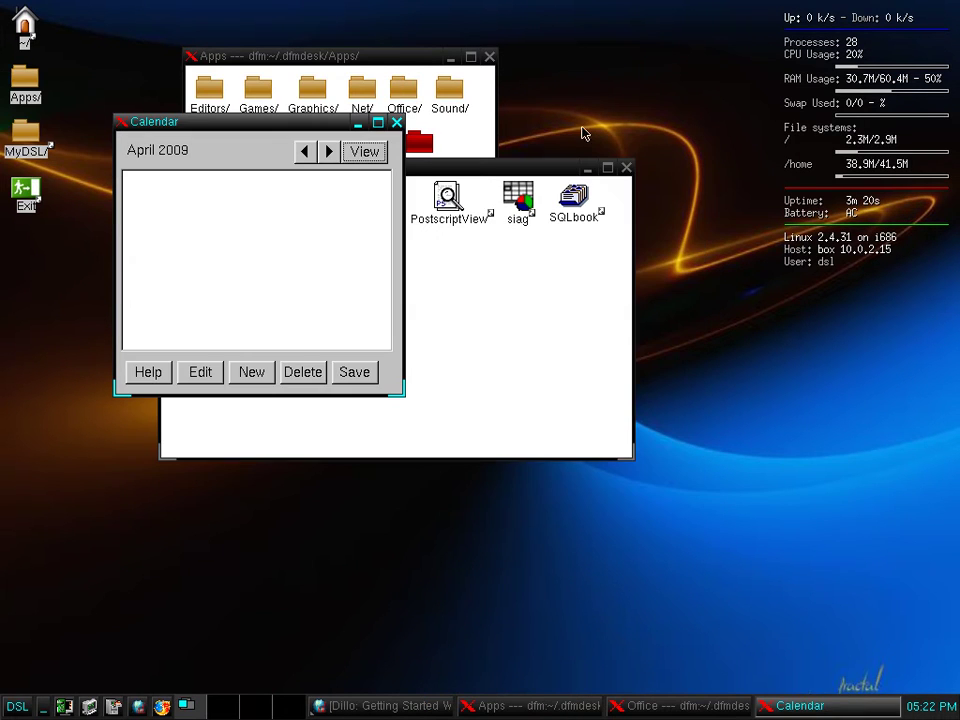
click(396, 122)
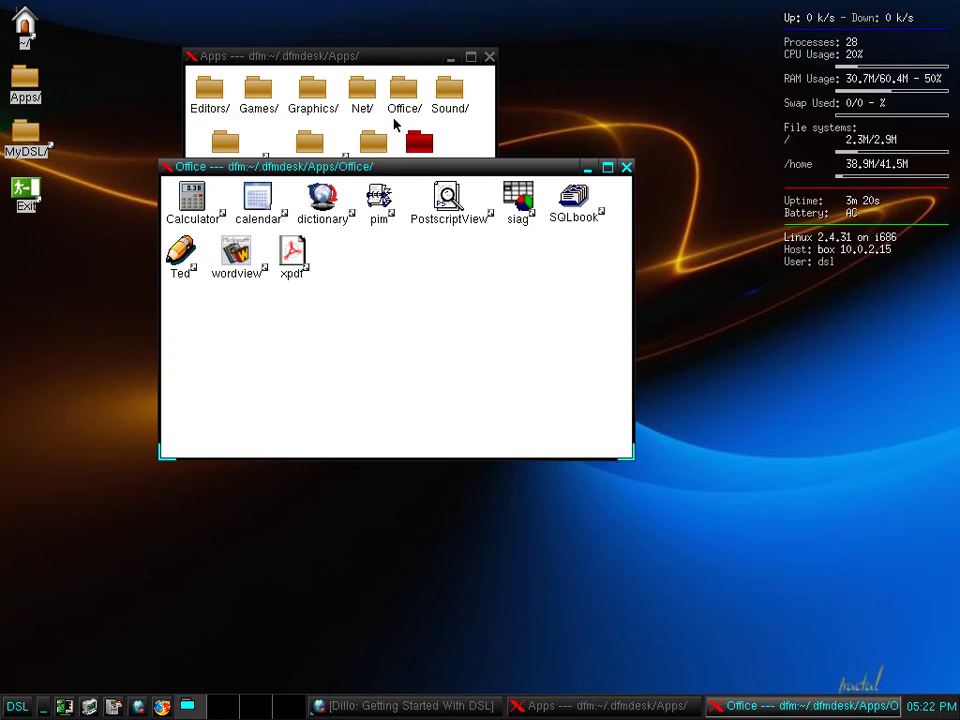
Step: Close the Office folder, open the Net folder and launch Firefox from it
click(626, 168)
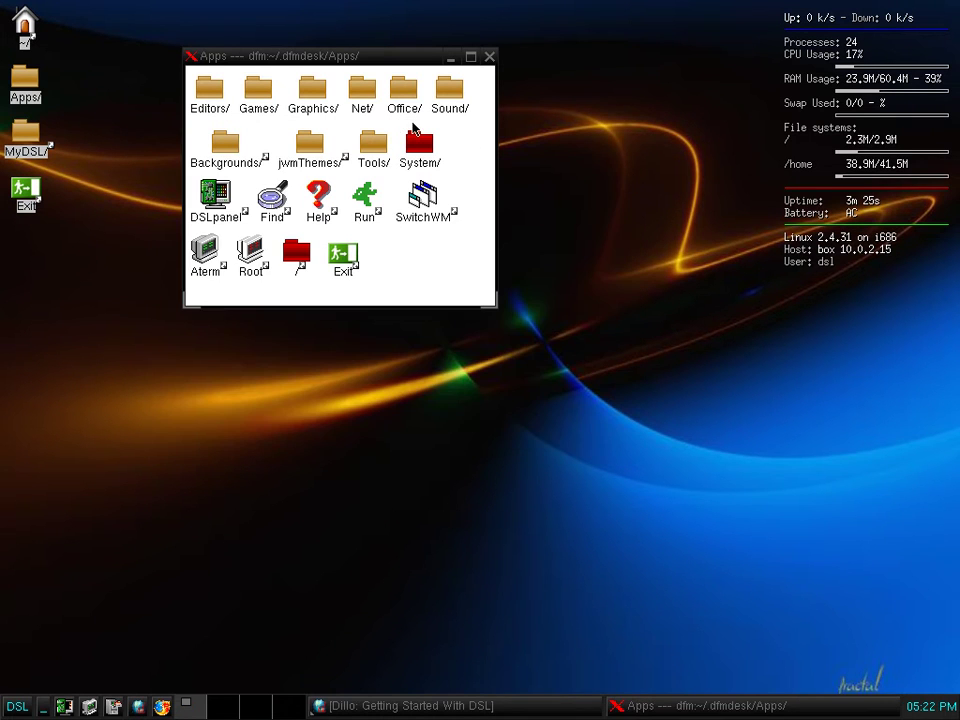
click(362, 107)
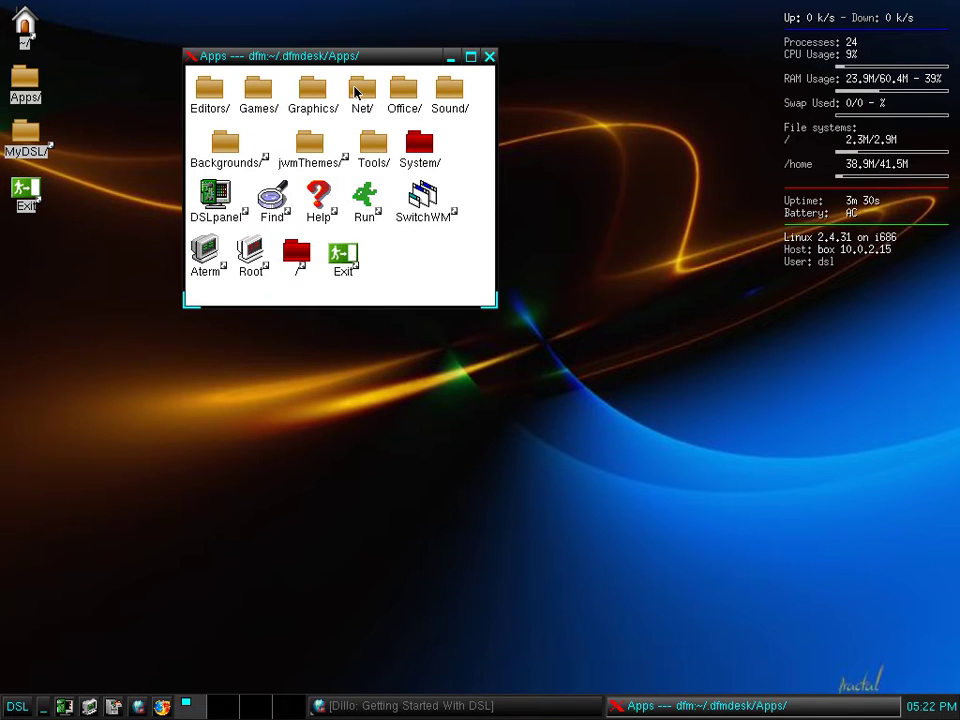
double_click(355, 90)
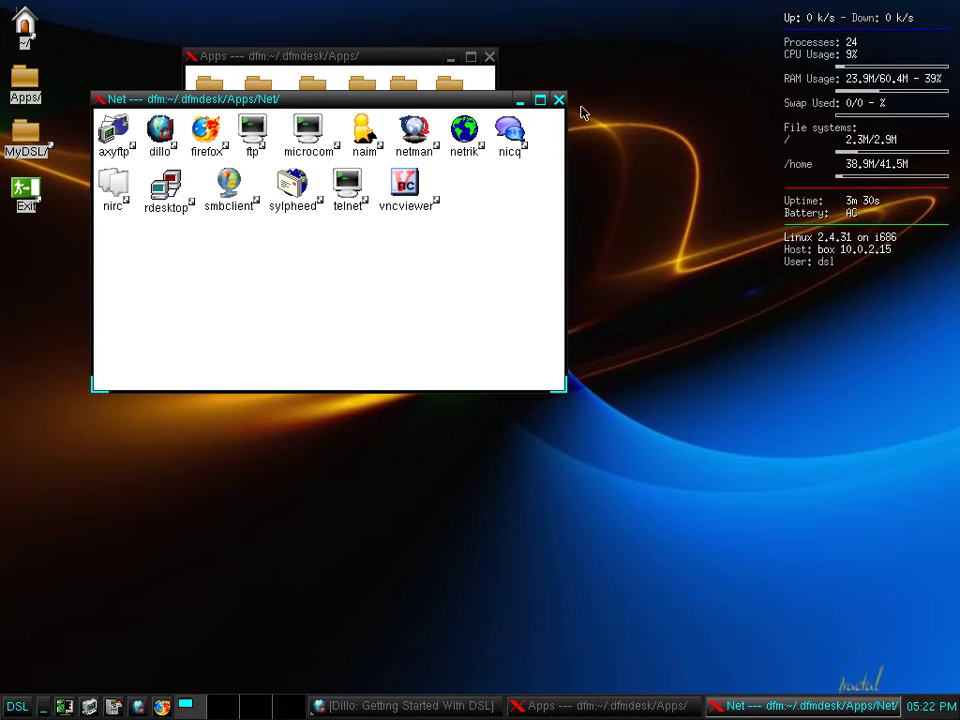
double_click(203, 131)
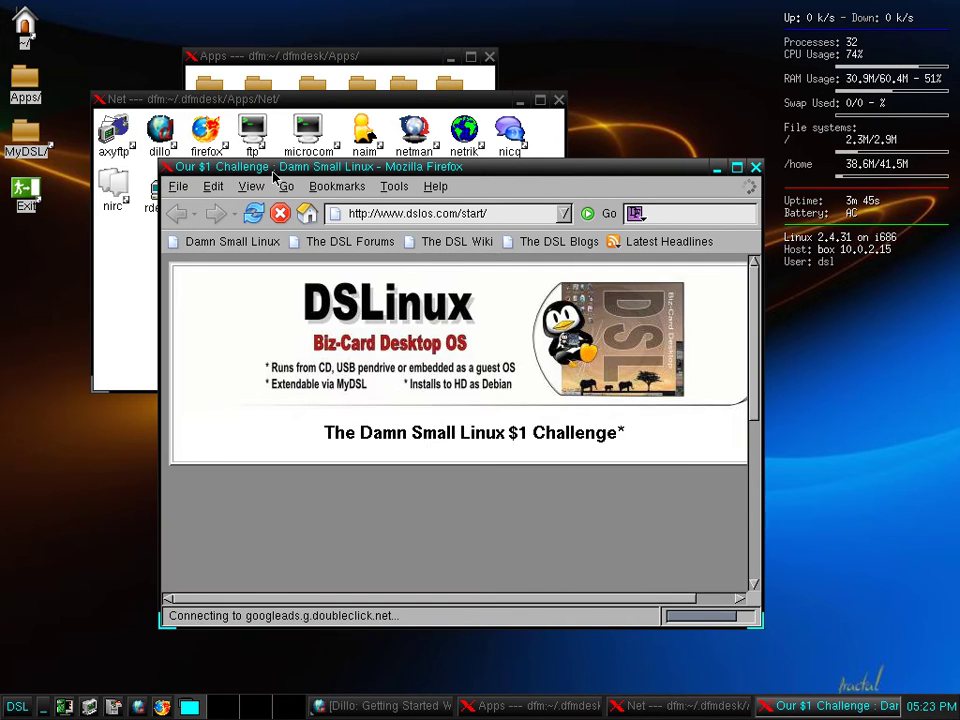
Step: Load the YouTube channel page at youtube.com/user/MadDawg010 in Firefox
click(493, 213)
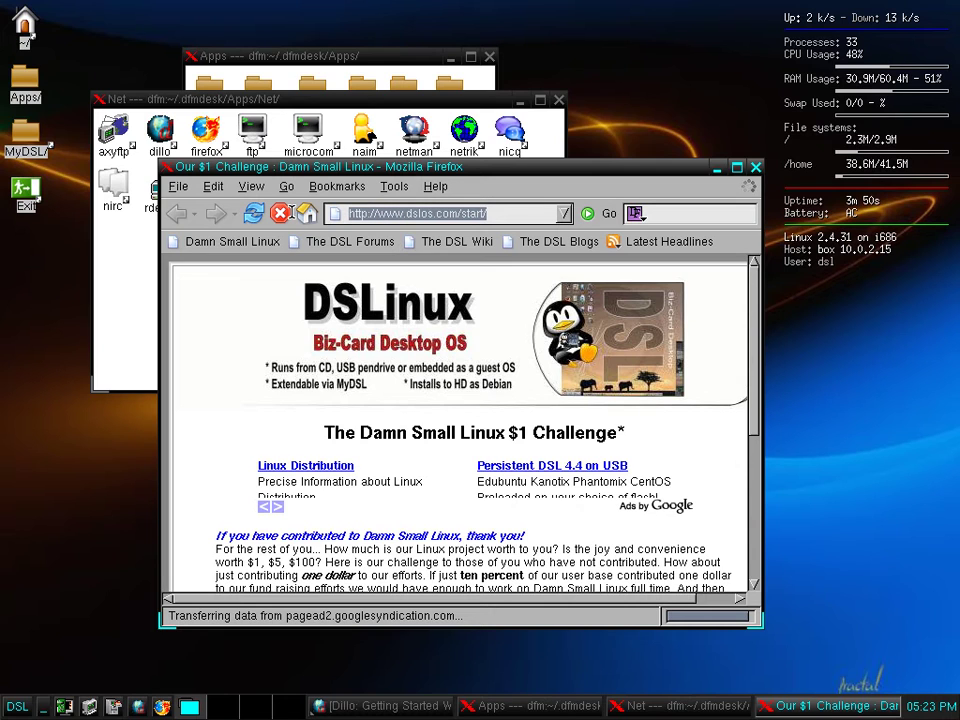
text(yout)
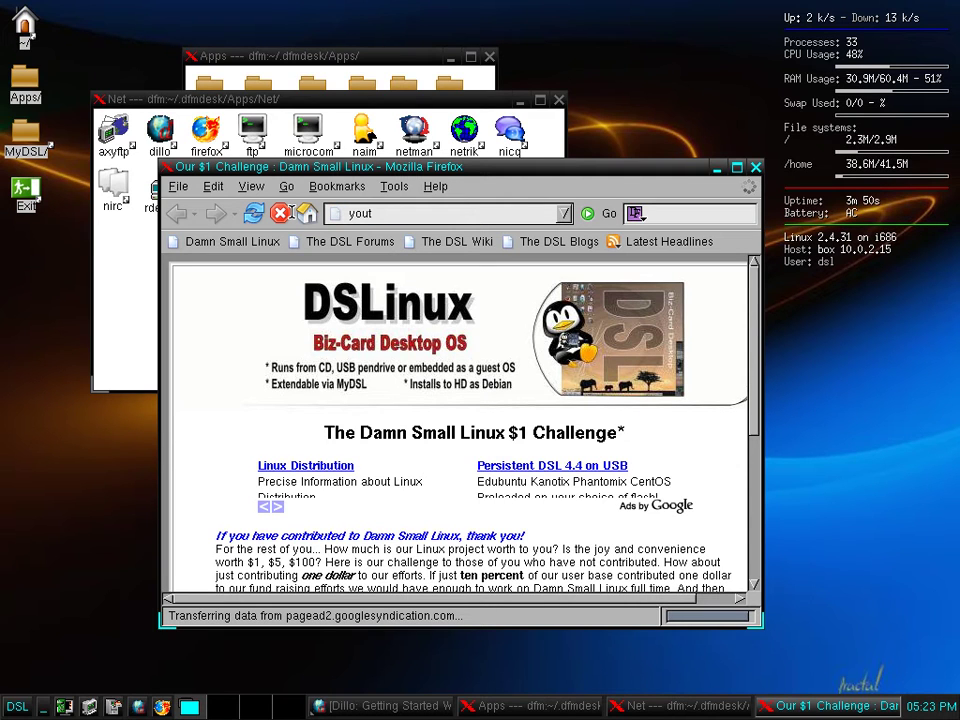
text(ube.com/user)
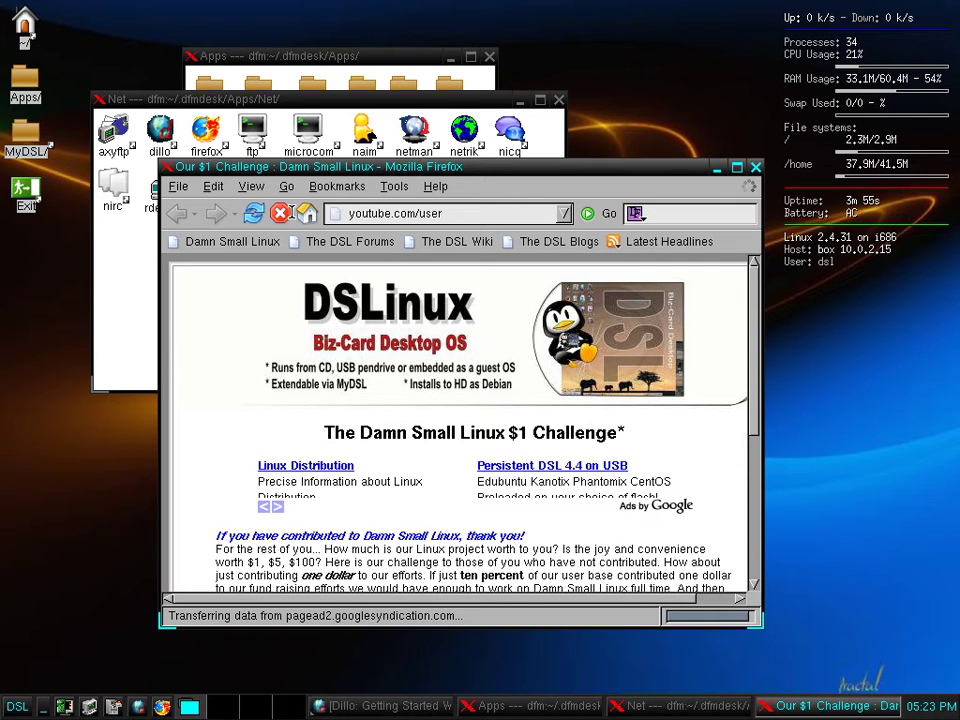
text(/MadDawg0)
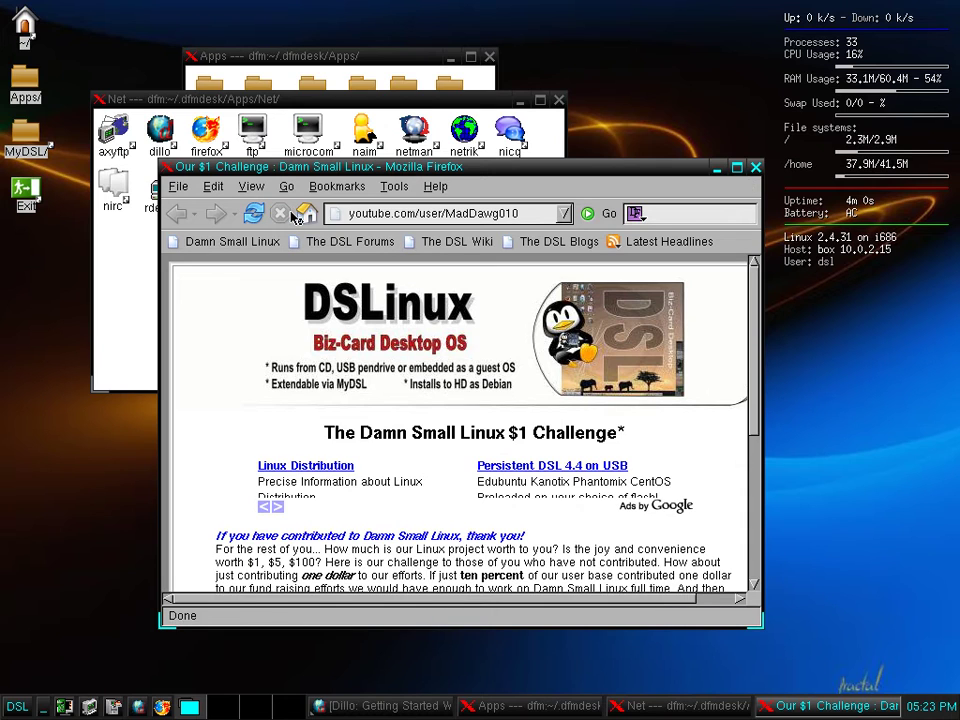
text(10)
key(Return)
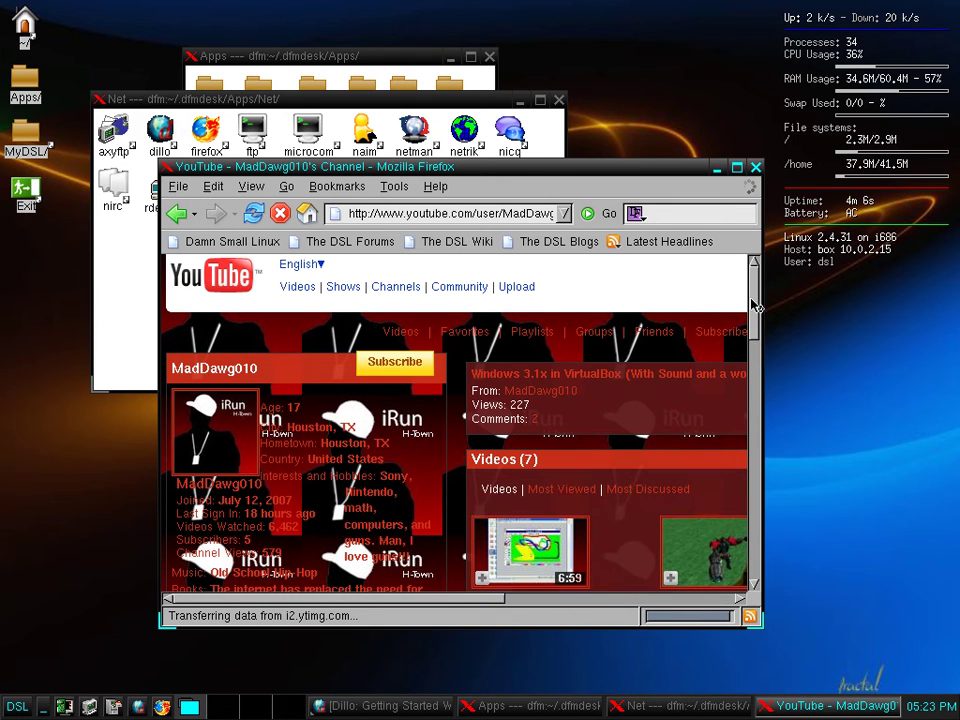
Step: Look through the YouTube channel page in a maximized window and close Firefox
scroll(756, 320, down, 1)
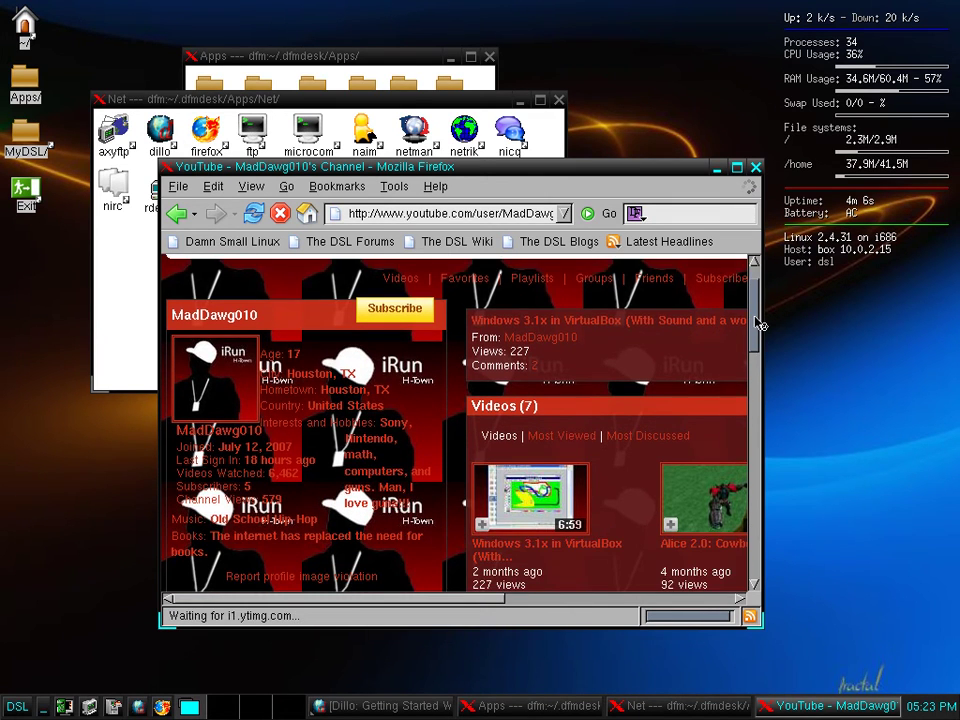
scroll(756, 330, down, 4)
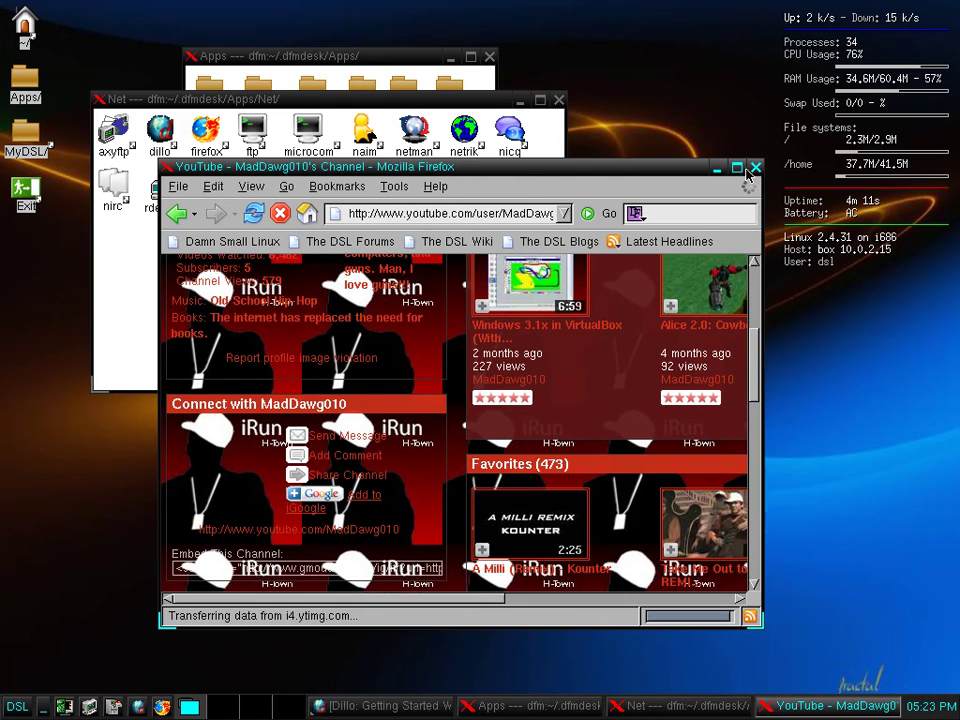
click(740, 168)
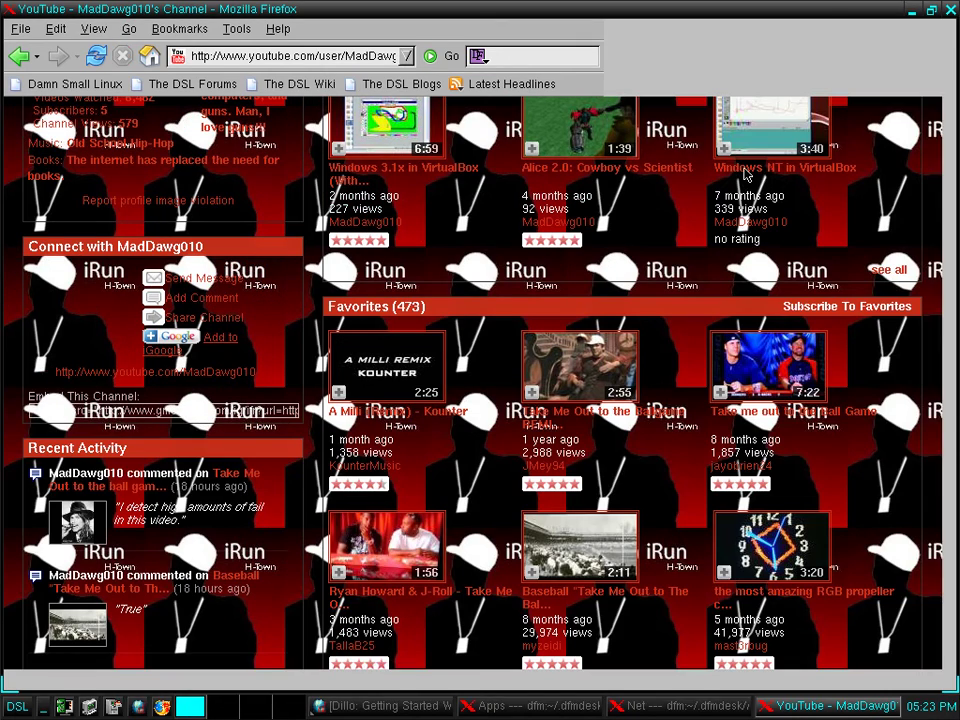
scroll(948, 405, down, 10)
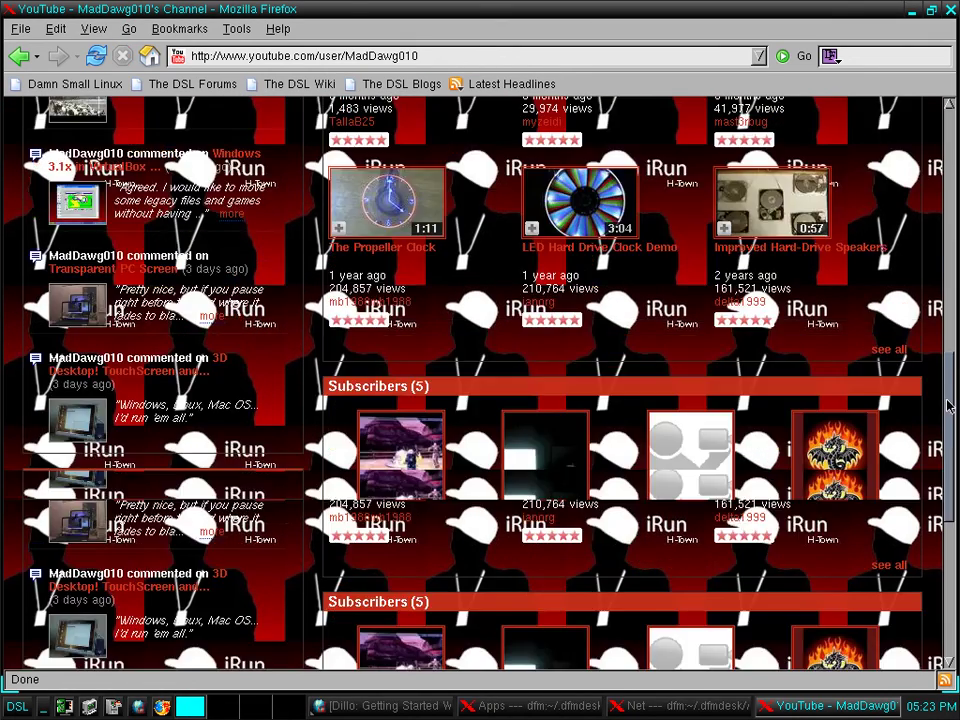
drag(948, 405, 948, 425)
drag(948, 455, 869, 181)
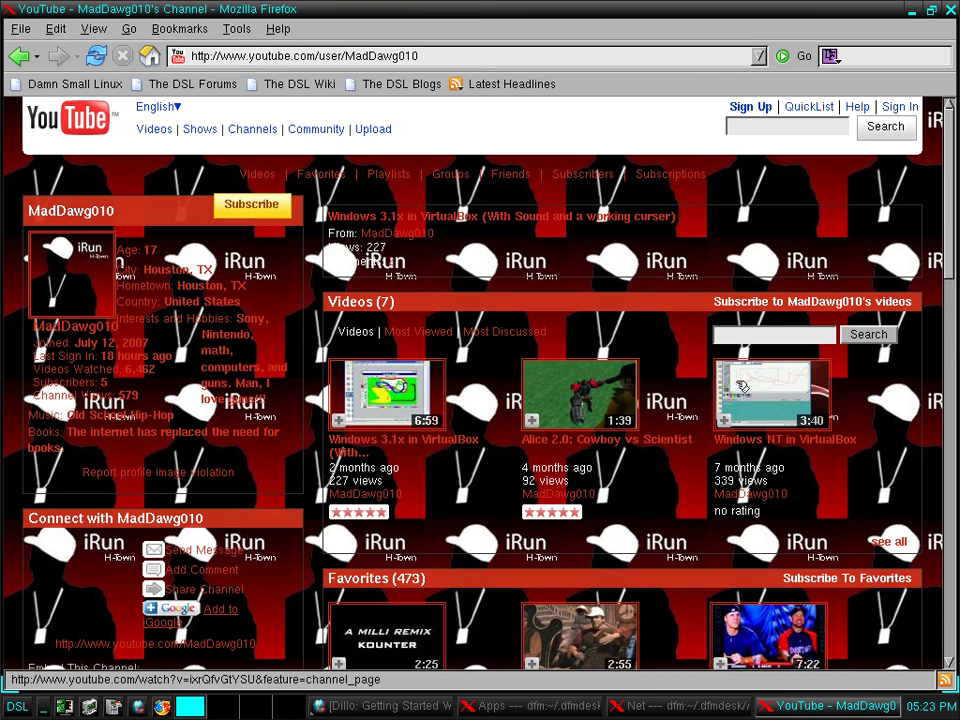
click(947, 10)
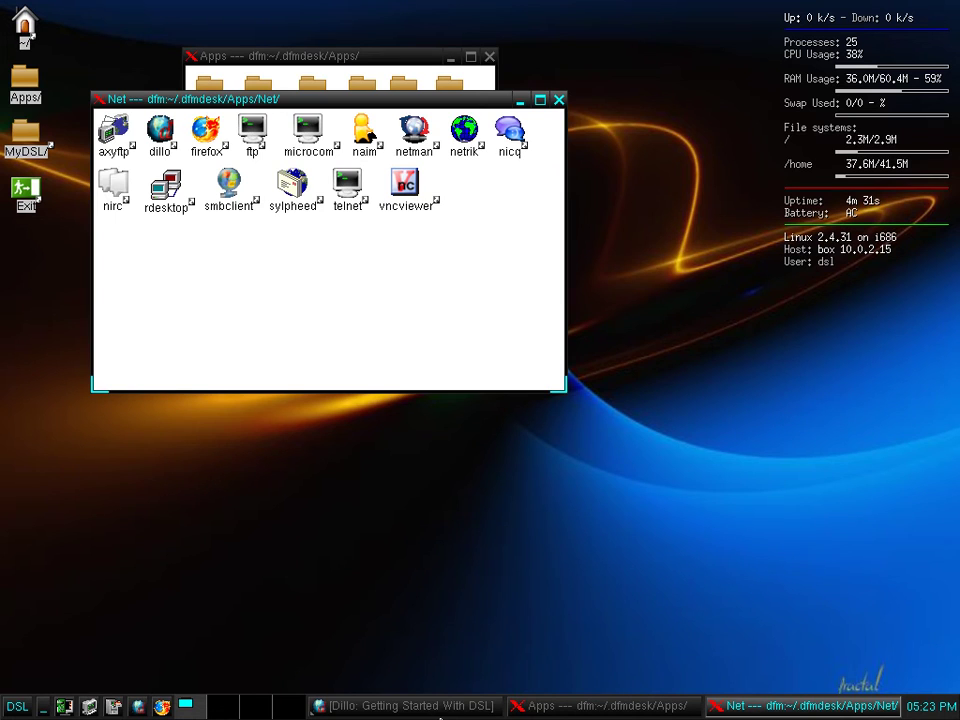
Step: Switch to the Dillo browser window and load google.com
click(441, 707)
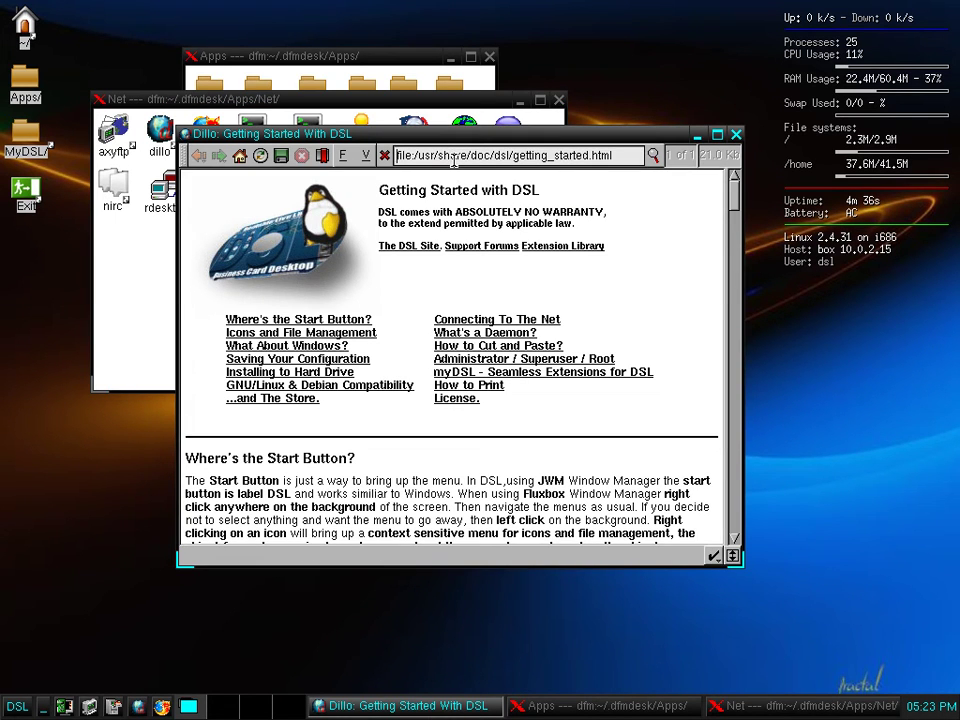
drag(612, 155, 322, 150)
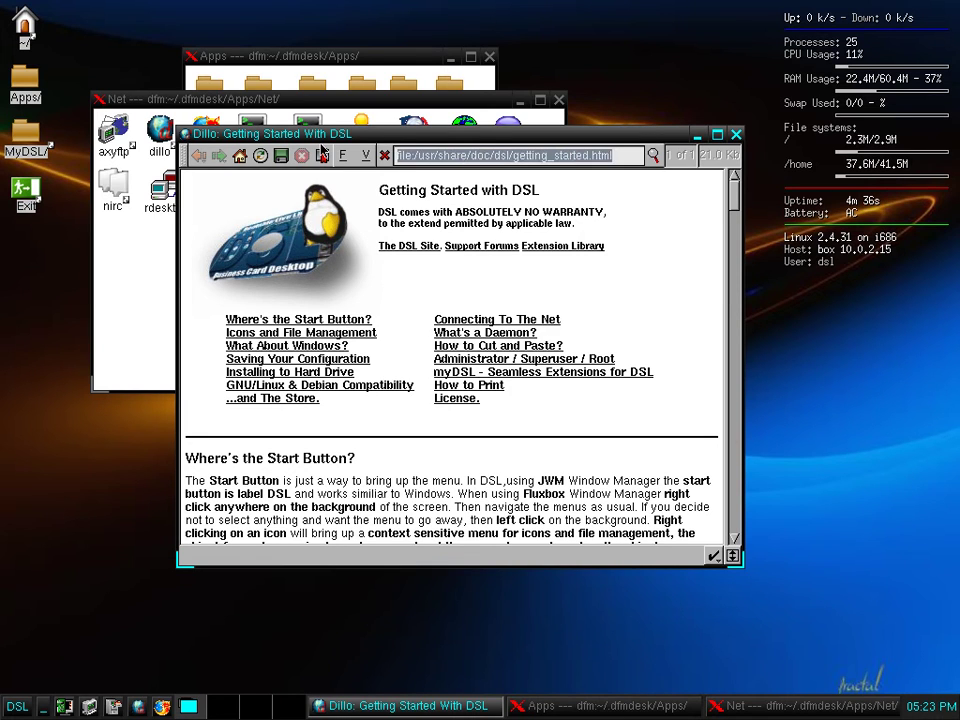
text(google)
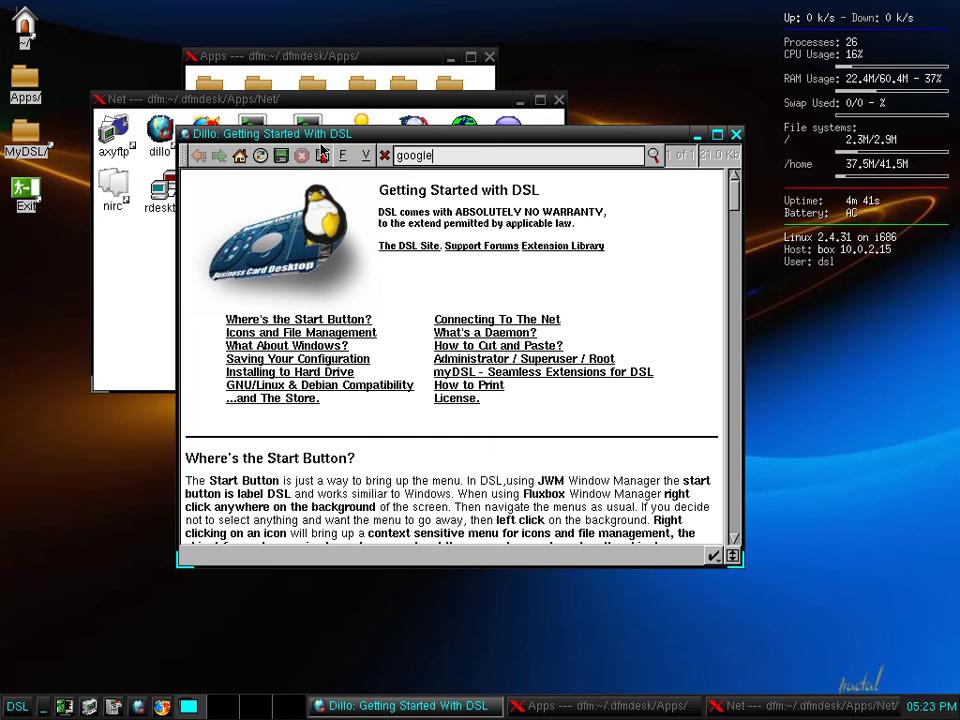
text(.com)
key(Return)
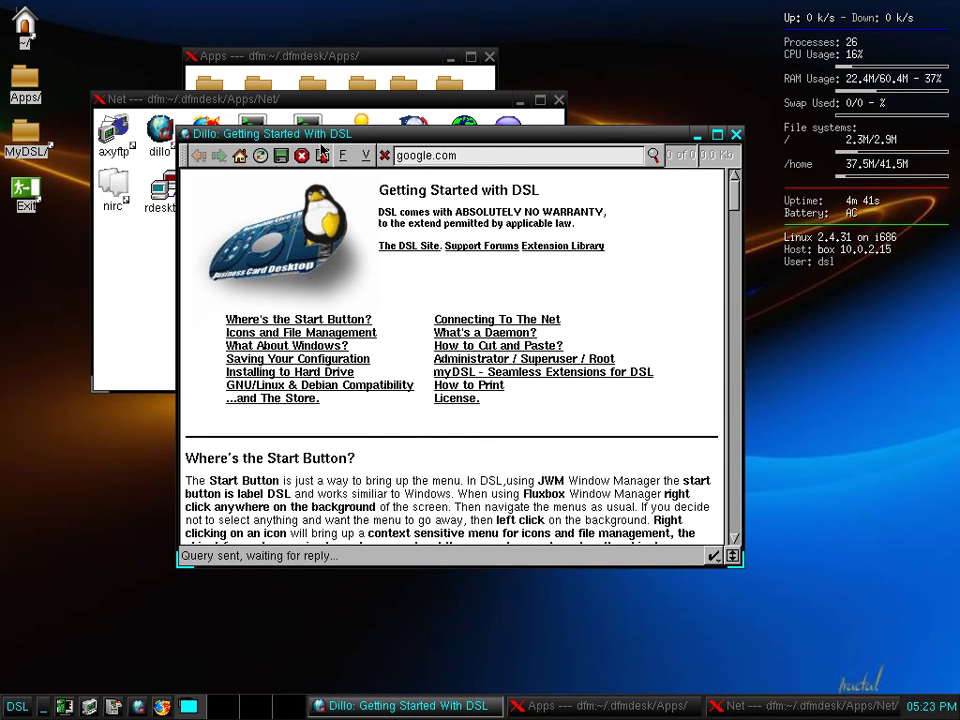
Step: Run an I'm Feeling Lucky search for "google 1337" and quit Dillo after viewing the page
click(307, 349)
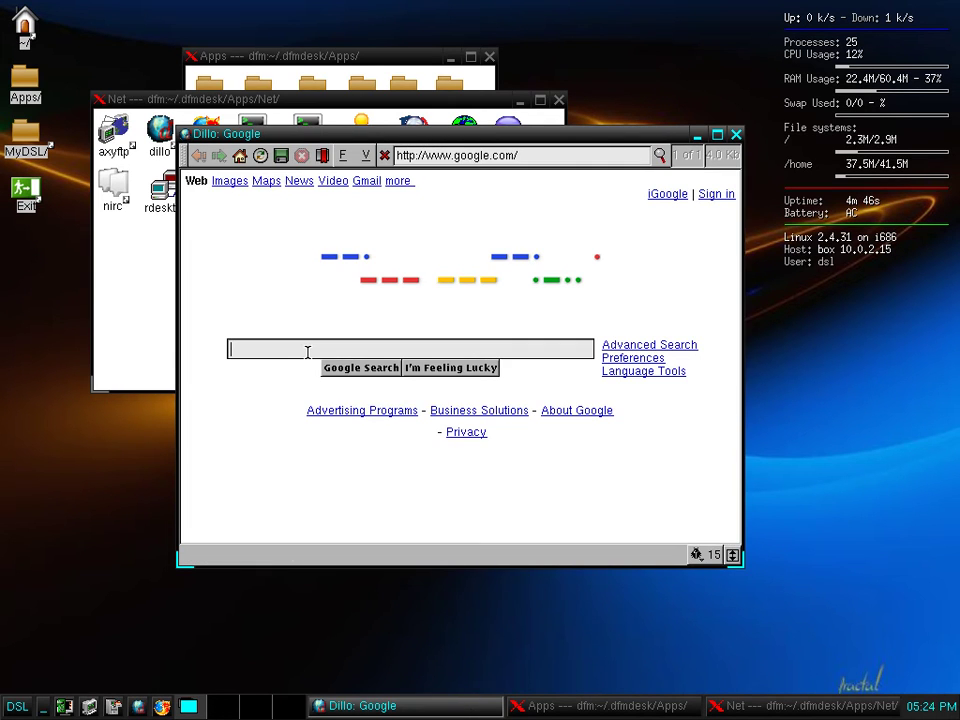
text(google 1337)
click(418, 370)
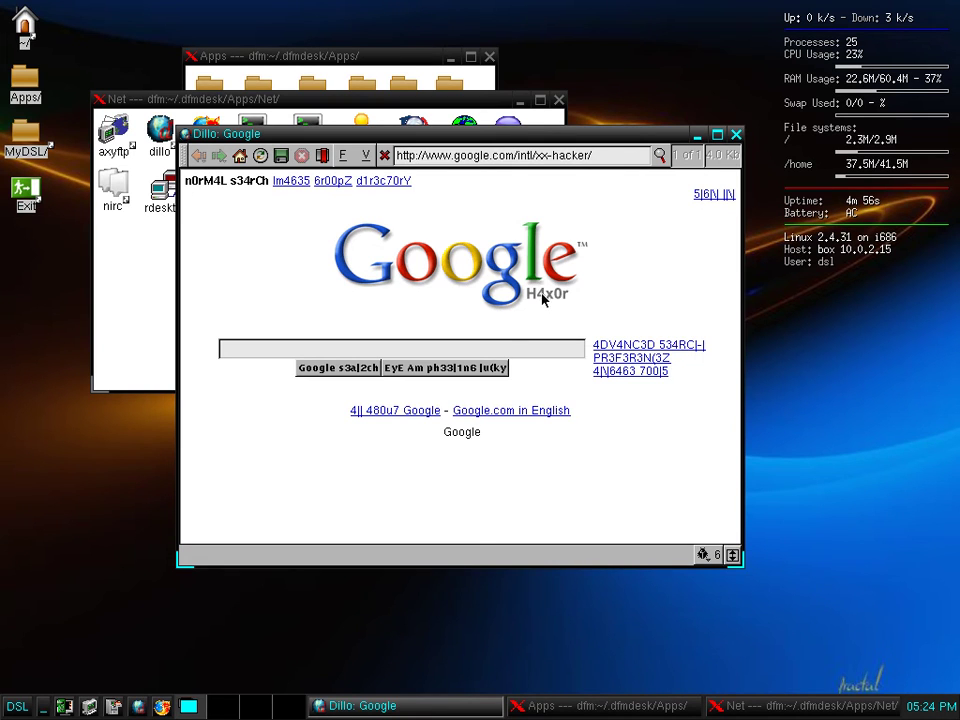
key(ctrl+q)
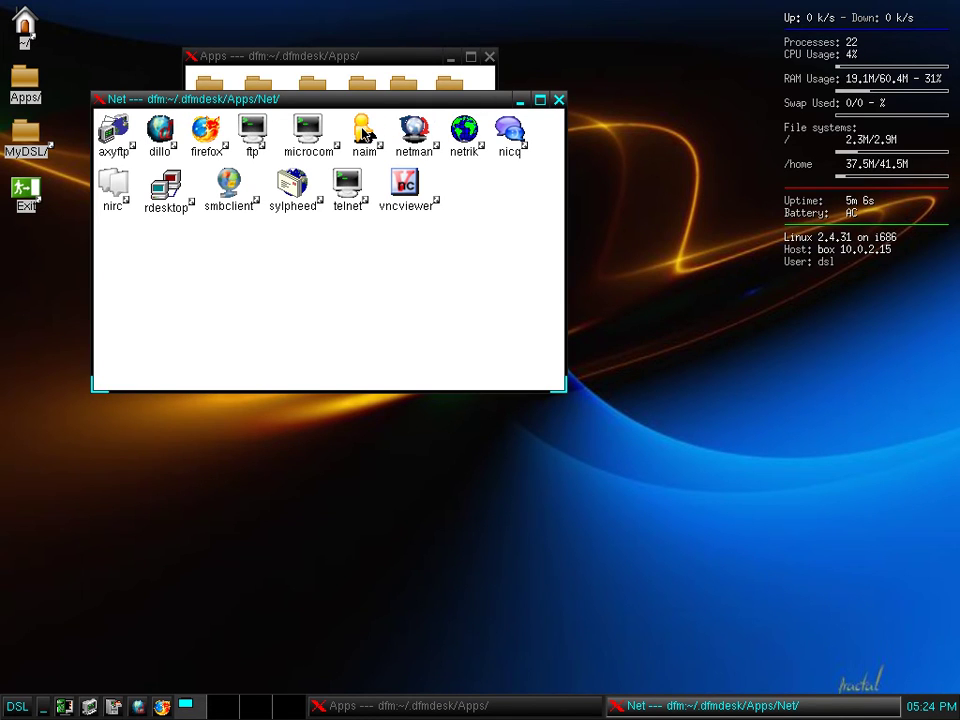
Step: Launch the naim messenger from the Net folder, and close it along with the Net and Apps folder windows
click(363, 132)
double_click(363, 132)
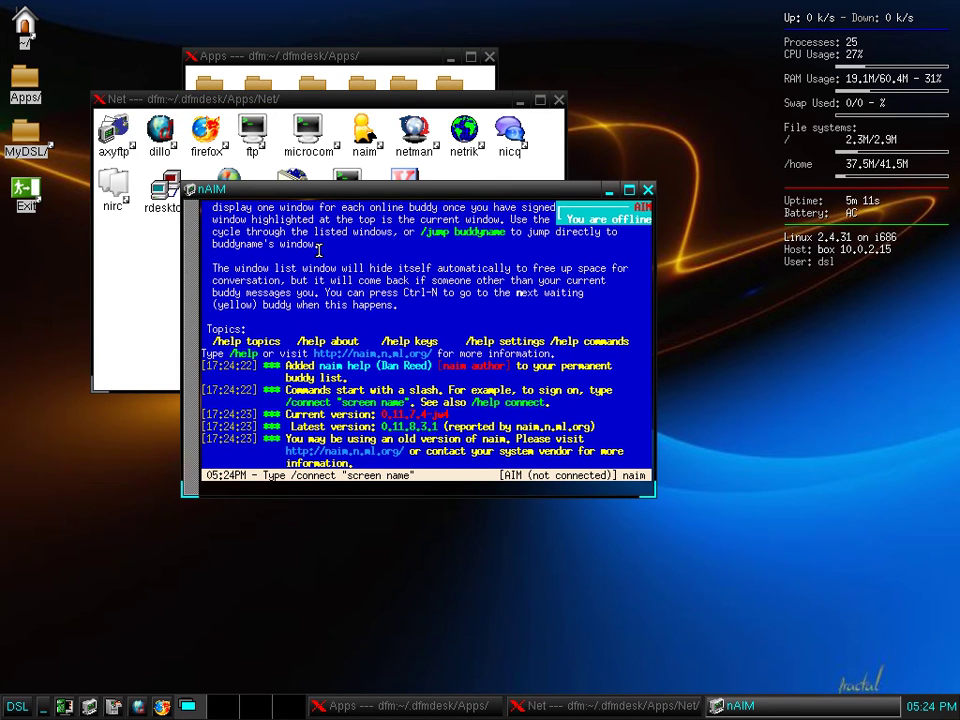
click(650, 189)
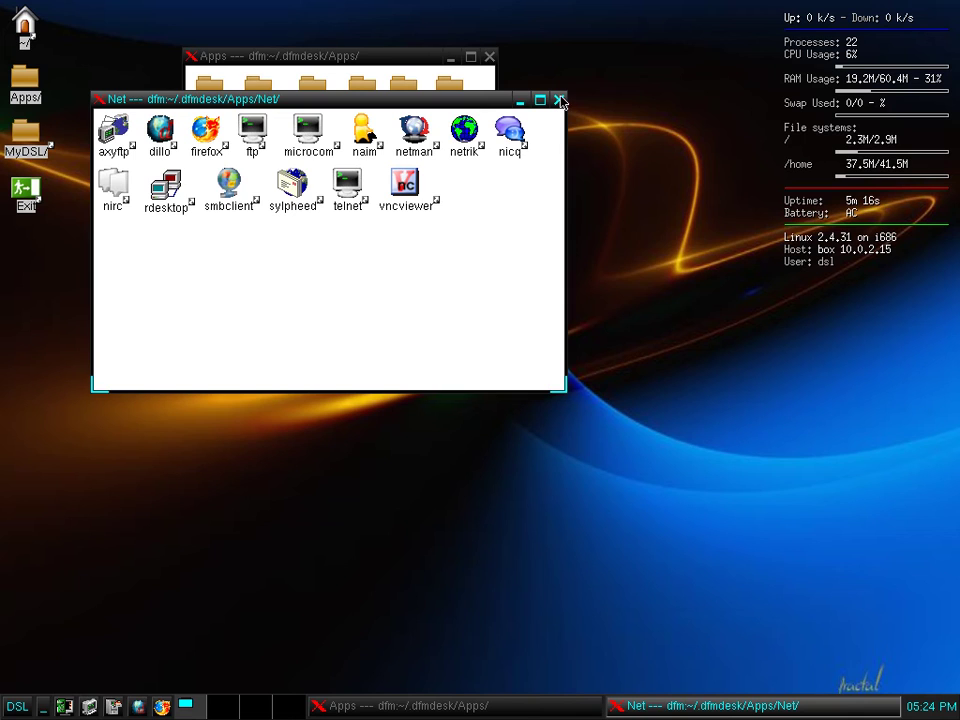
click(560, 101)
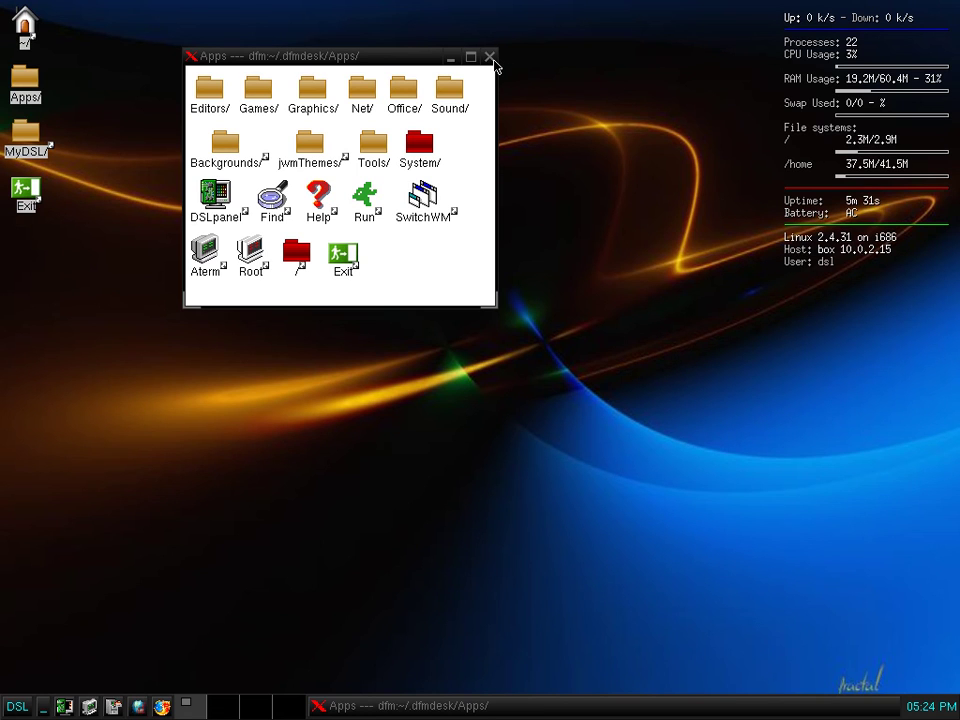
click(494, 62)
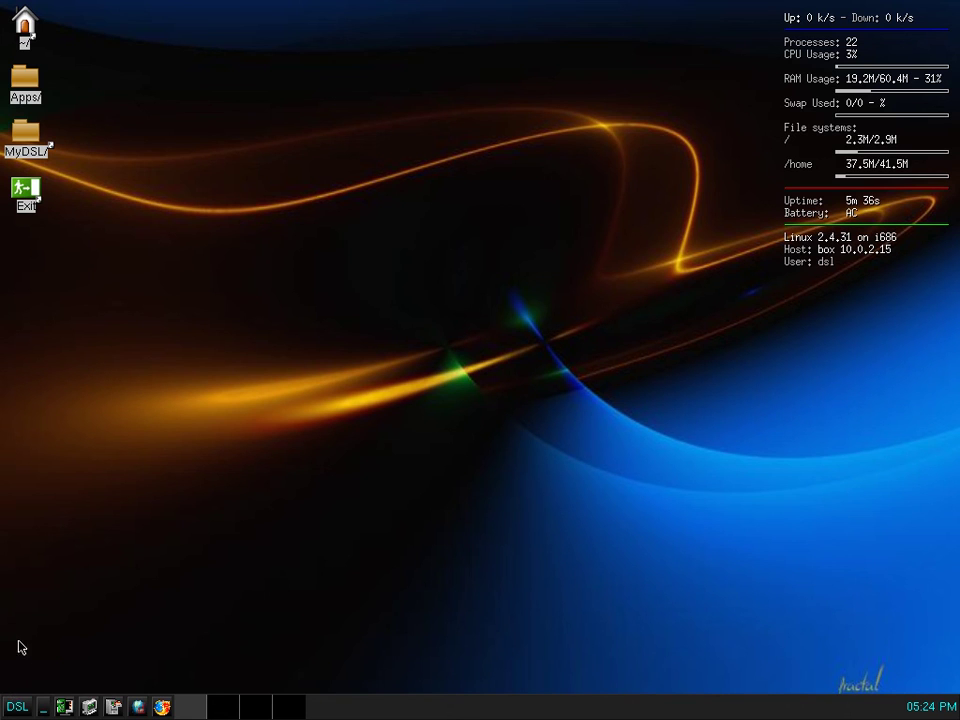
Step: Shut down Damn Small Linux with the Backup option off, continuing past the CD removal prompt
click(28, 192)
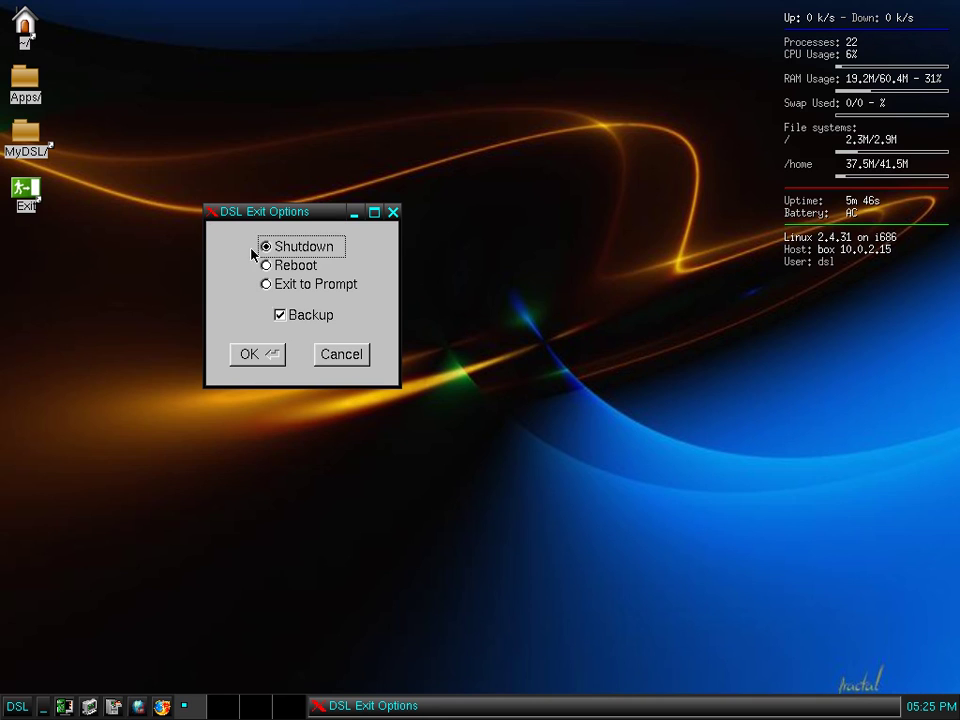
click(290, 320)
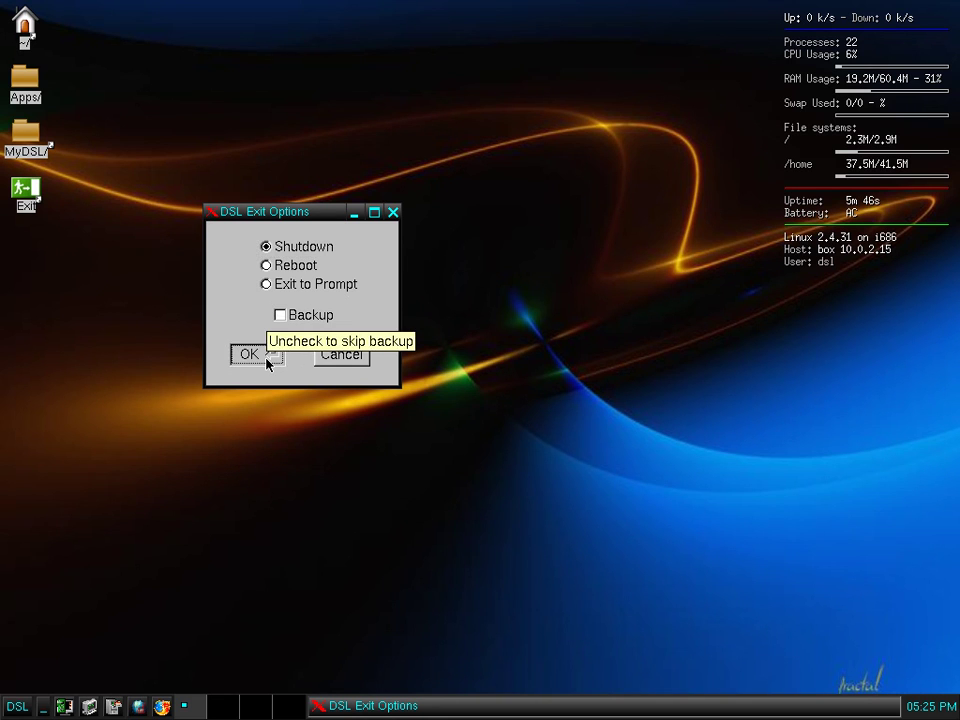
click(267, 360)
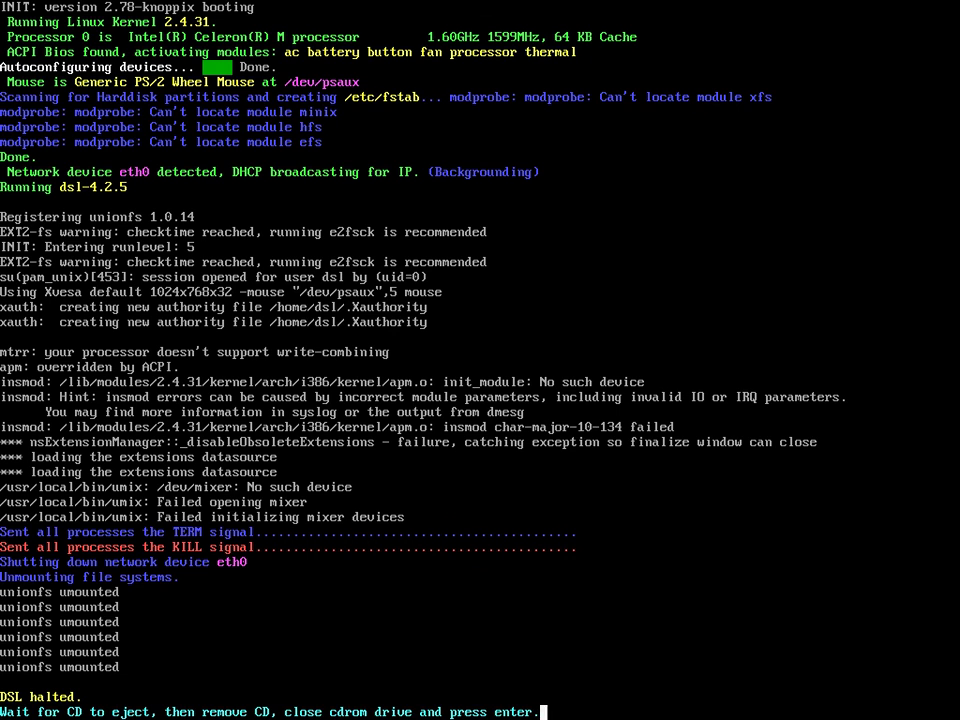
key(Return)
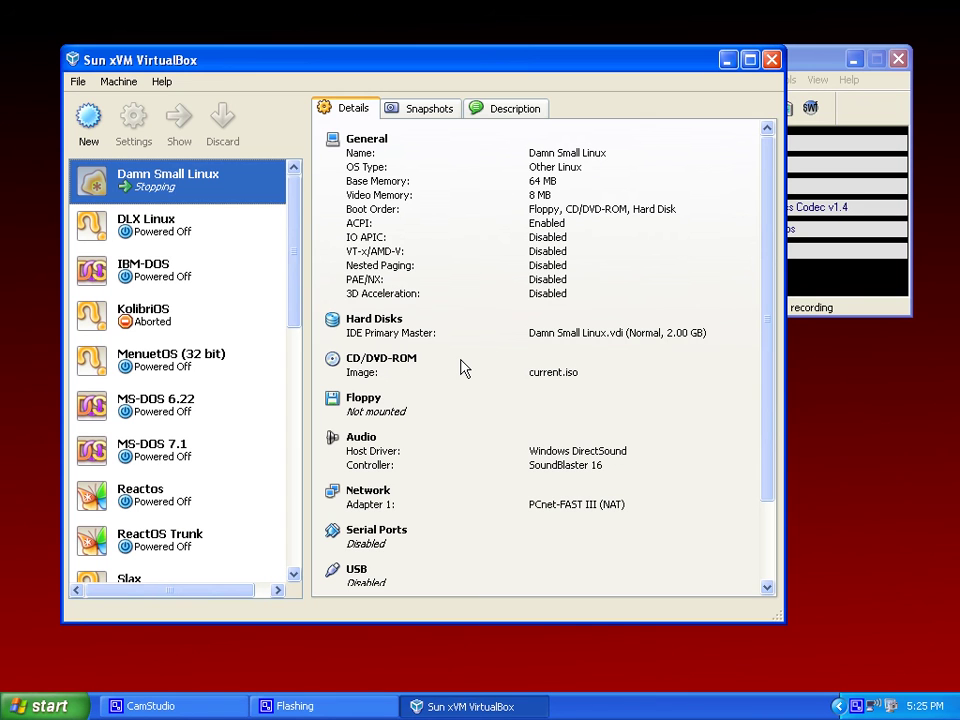